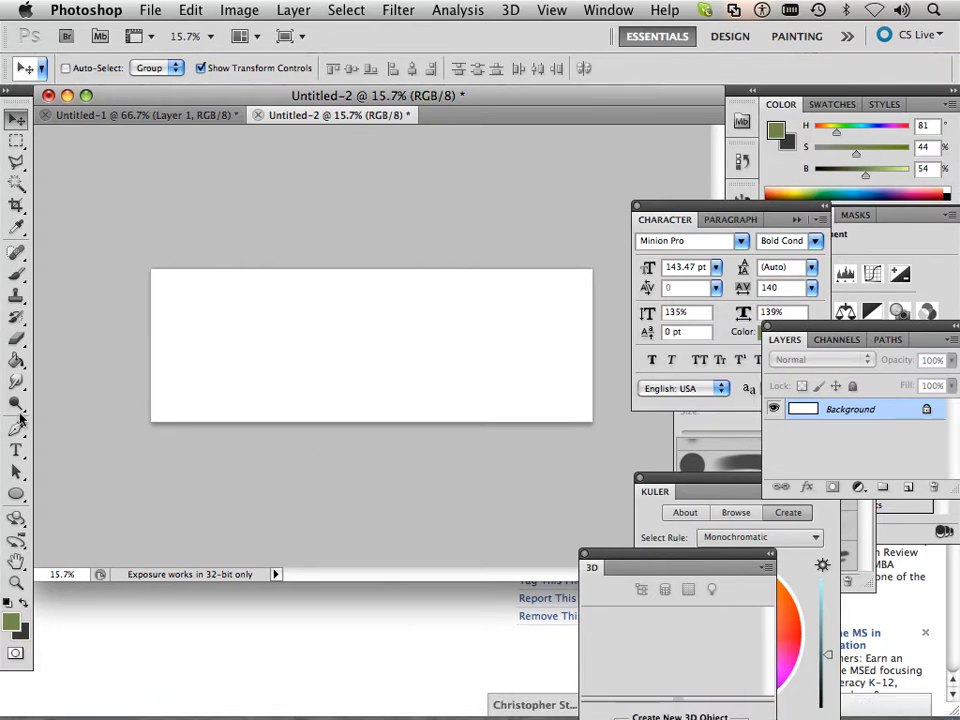
# - Add the text "Google" in green on the white canvas and move it to the canvas centre
pyautogui.click(17, 451)
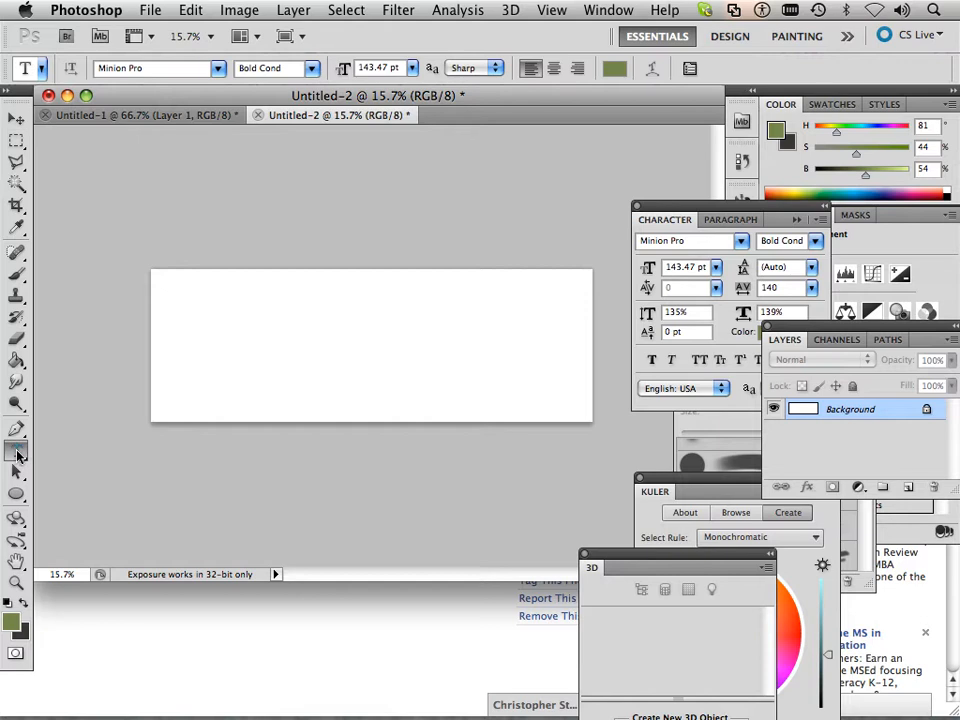
pyautogui.click(193, 361)
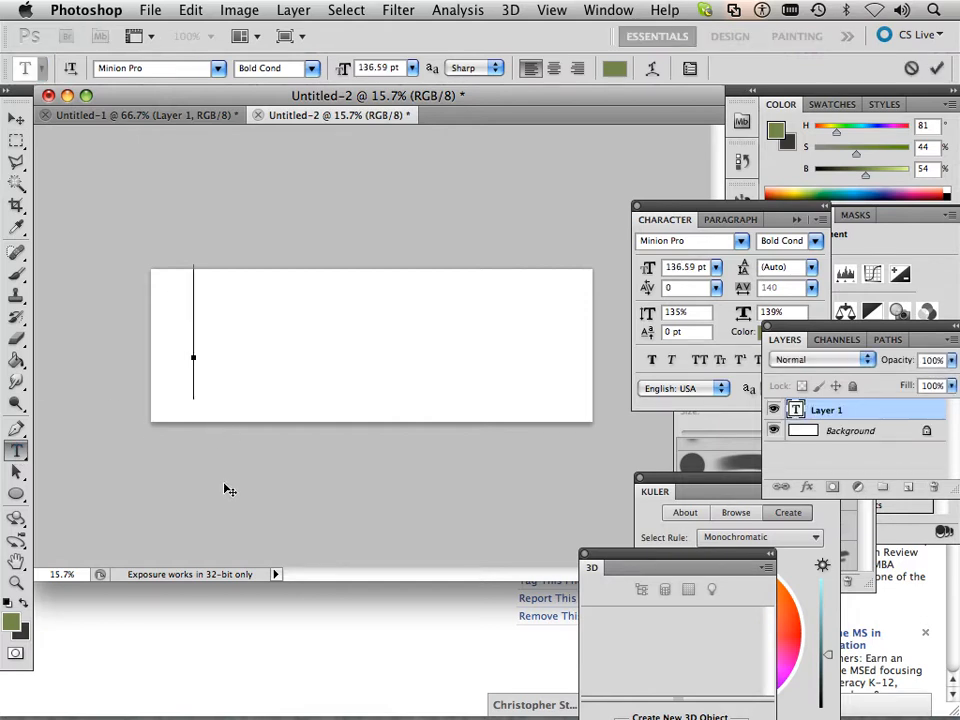
pyautogui.write('Google')
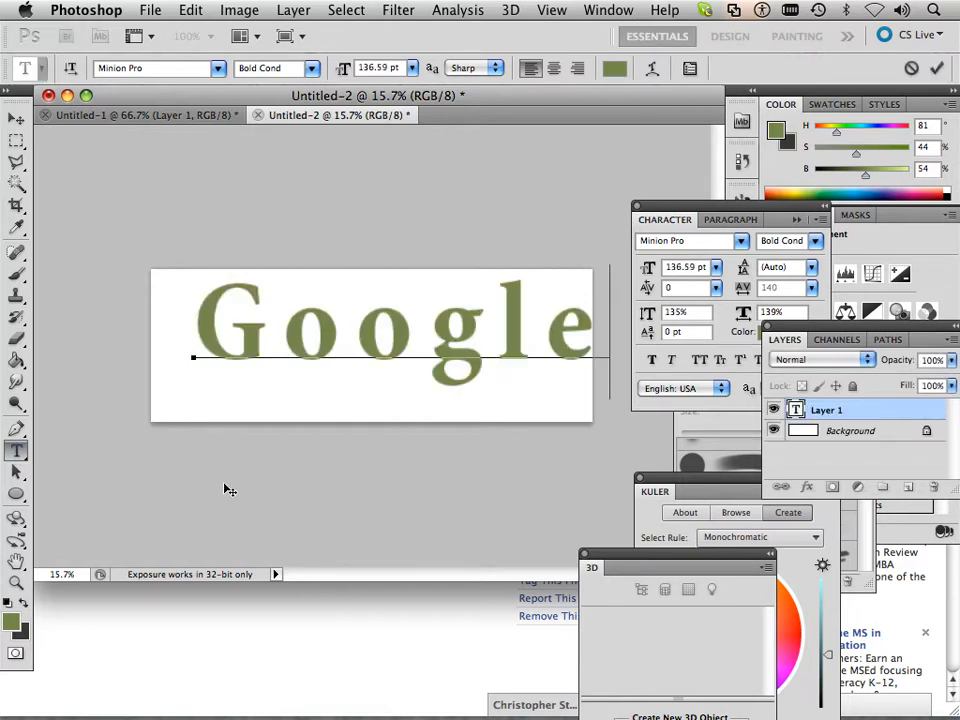
pyautogui.click(17, 118)
pyautogui.moveTo(367, 341); pyautogui.dragTo(355, 398)
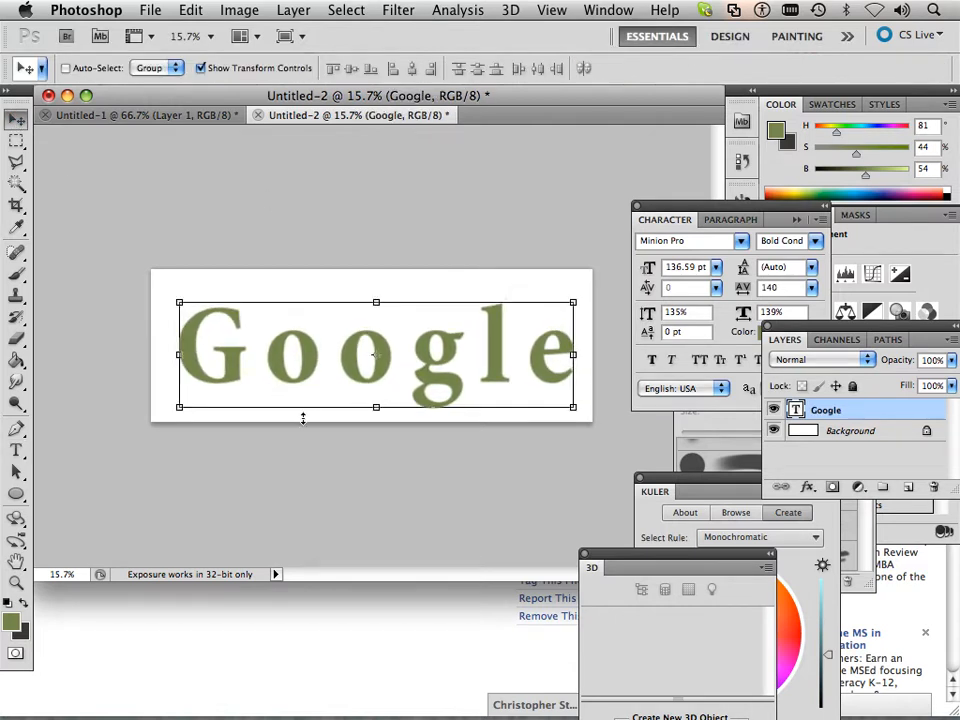
# - Select the whole word "Google" and set its character tracking to 120
pyautogui.click(16, 450)
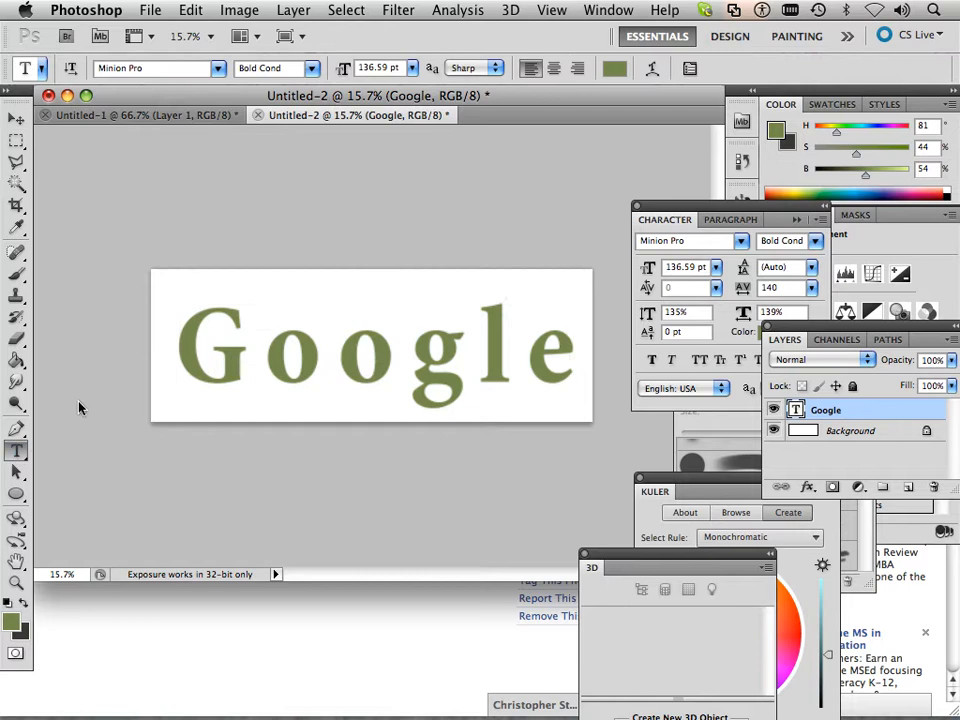
pyautogui.moveTo(185, 366); pyautogui.dragTo(606, 315)
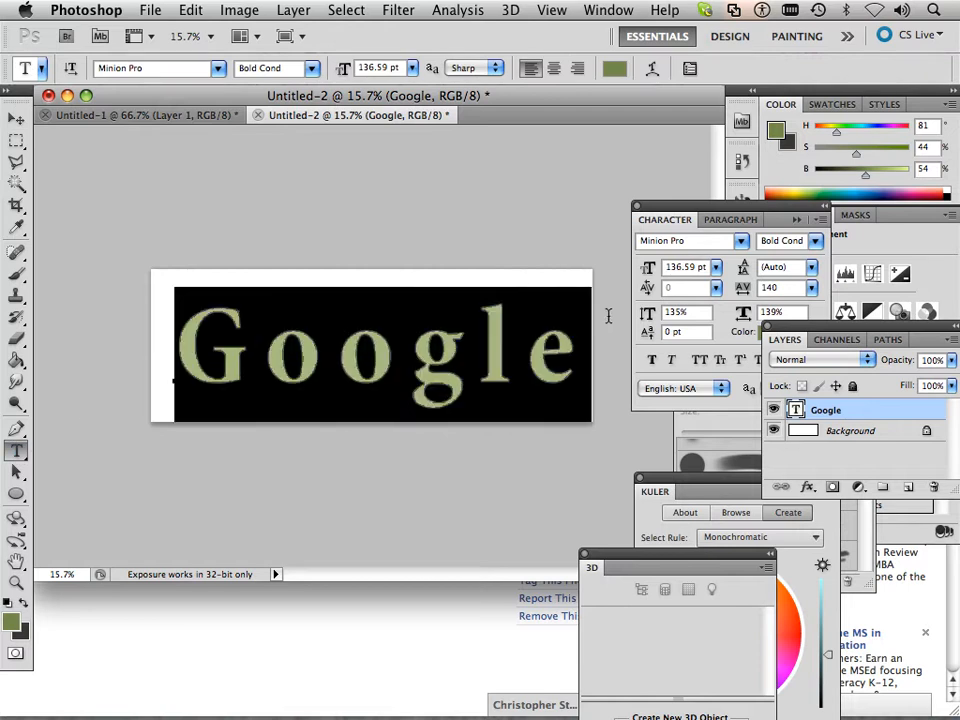
pyautogui.click(636, 206)
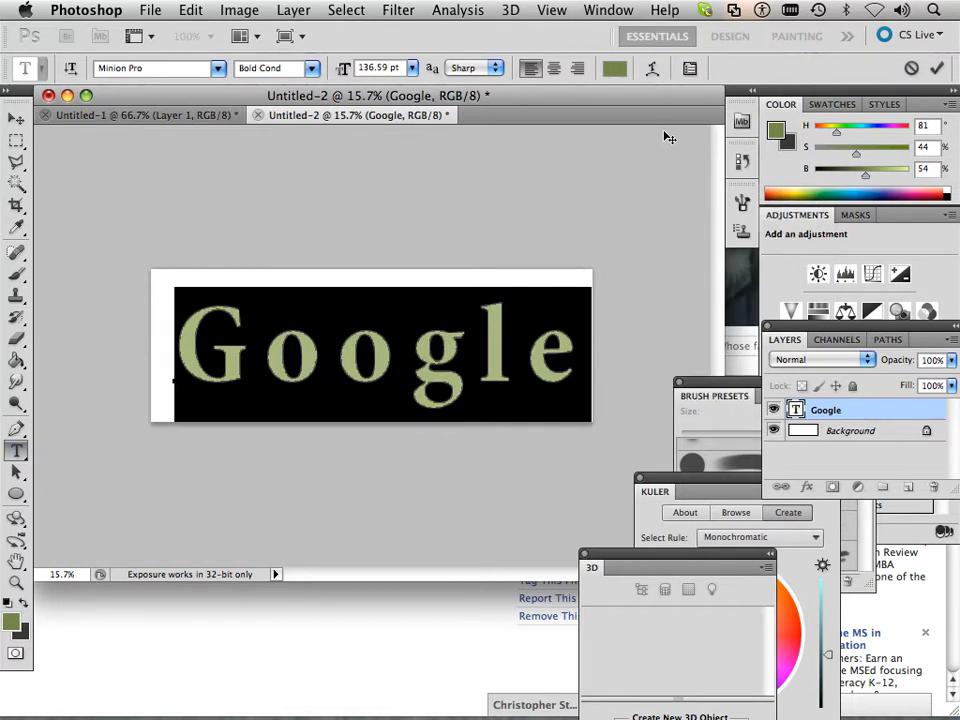
pyautogui.click(690, 69)
pyautogui.moveTo(677, 216); pyautogui.dragTo(536, 176)
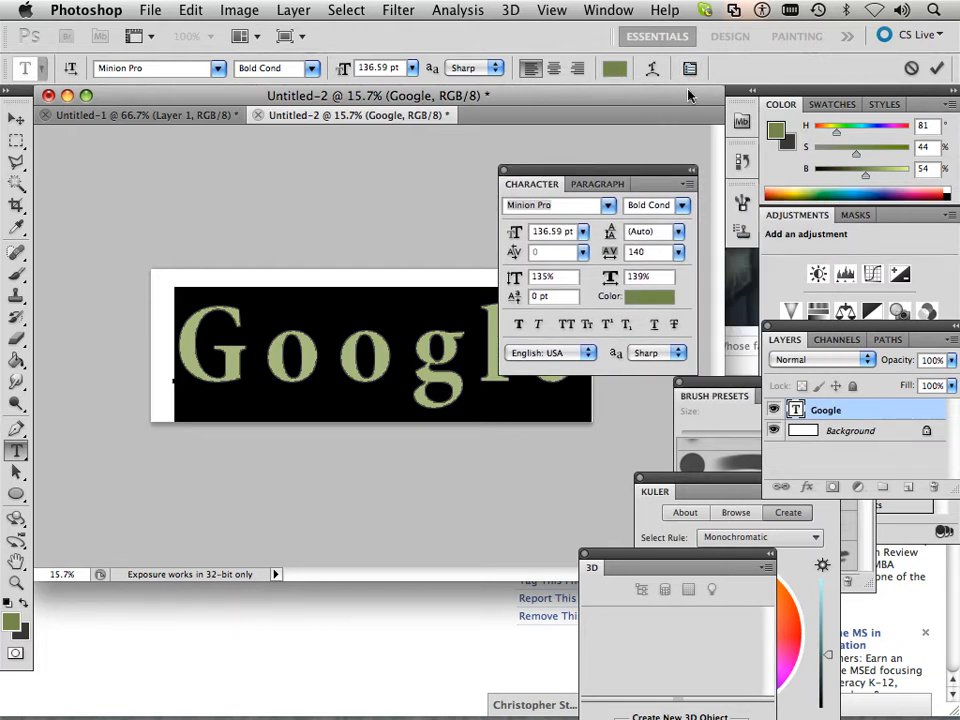
pyautogui.click(218, 70)
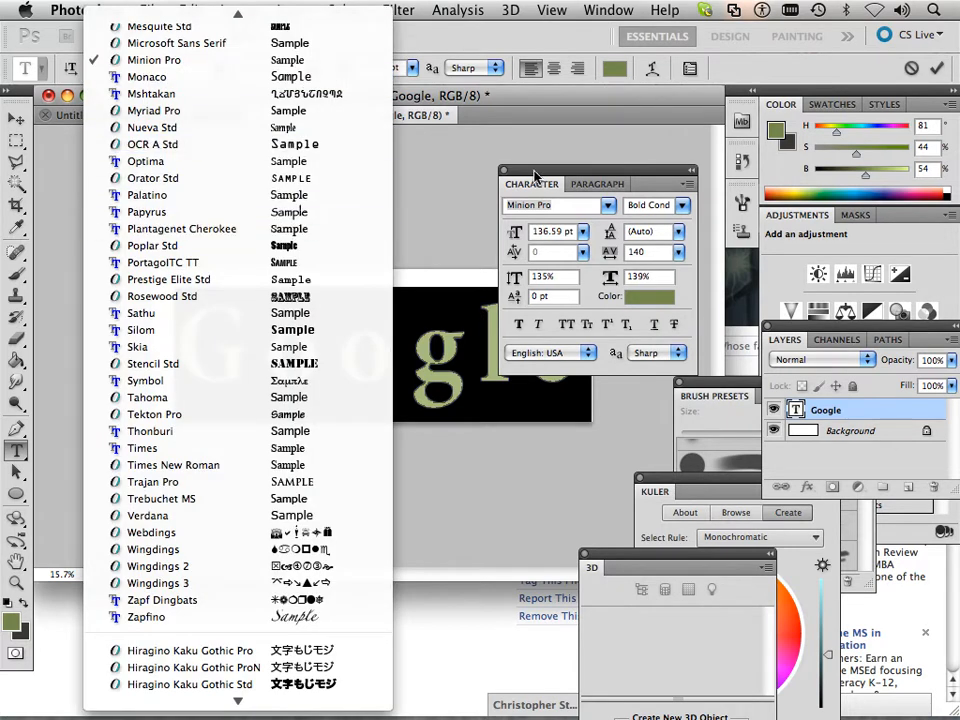
pyautogui.click(403, 135)
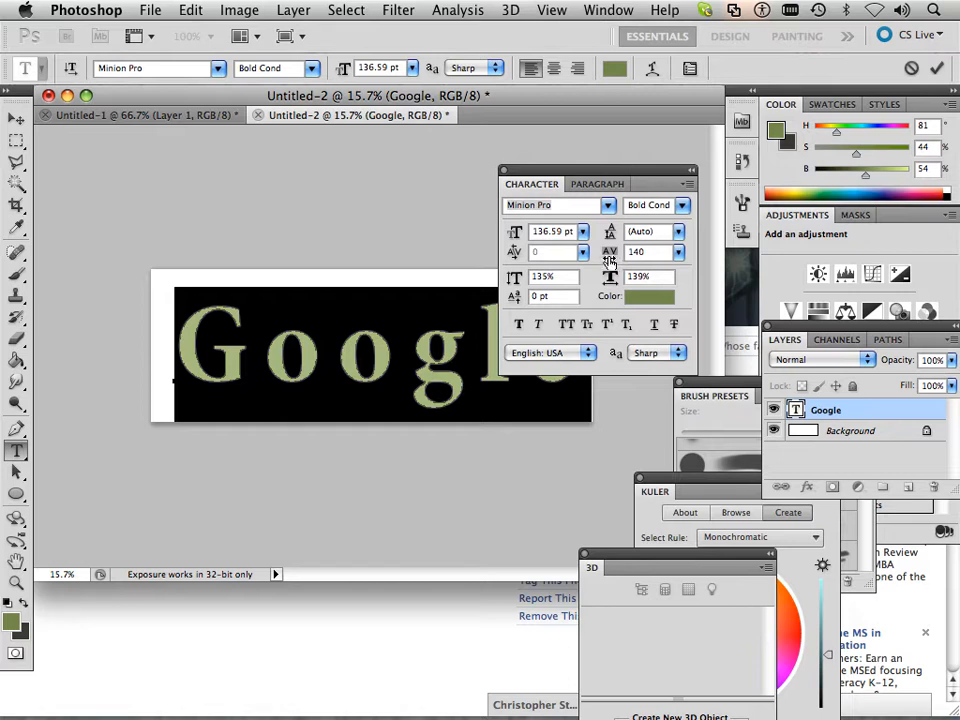
pyautogui.moveTo(609, 259)
pyautogui.mouseDown()
pyautogui.moveTo(598, 265)
pyautogui.moveTo(609, 266)
pyautogui.mouseUp()
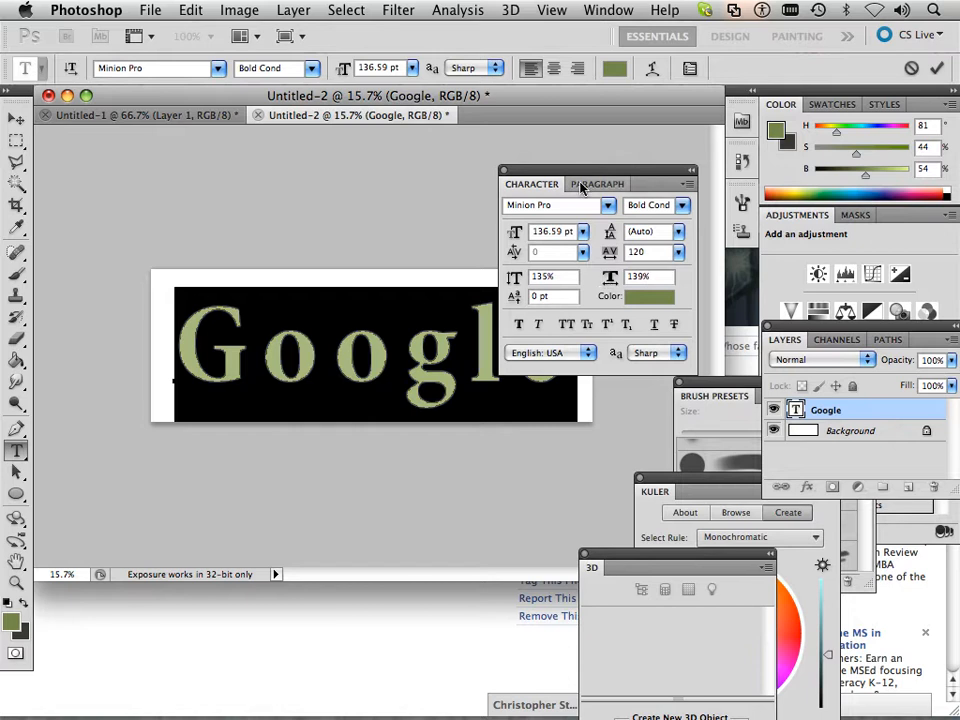
# - Set the selected word's vertical scale to 142% and horizontal scale to 140%
pyautogui.moveTo(580, 171); pyautogui.dragTo(661, 164)
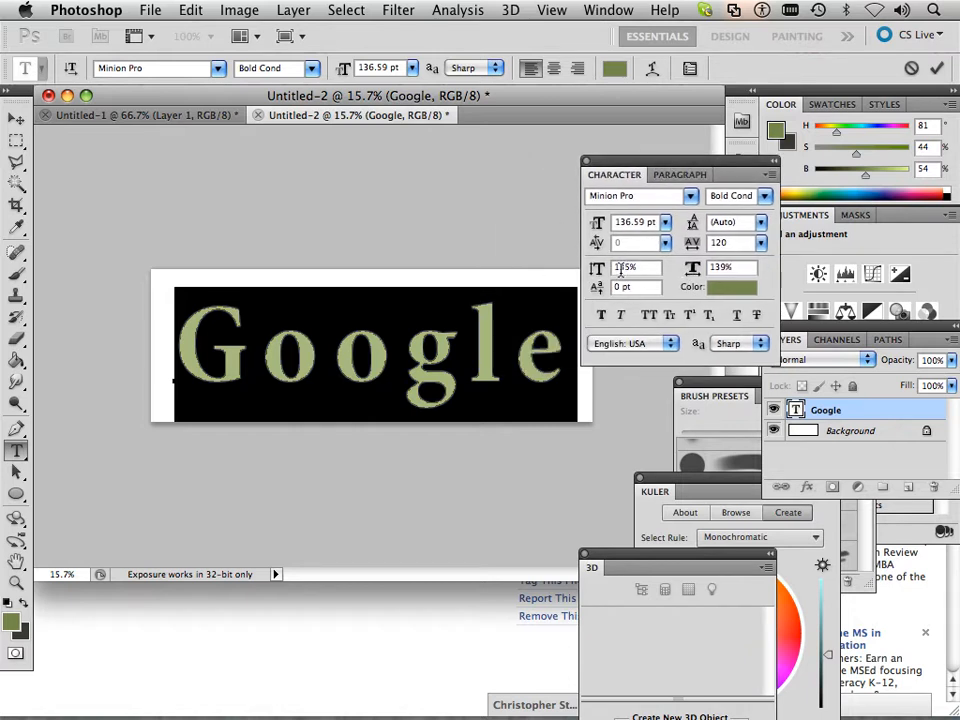
pyautogui.moveTo(598, 270)
pyautogui.mouseDown()
pyautogui.moveTo(590, 272)
pyautogui.moveTo(602, 276)
pyautogui.mouseUp()
pyautogui.moveTo(686, 273); pyautogui.dragTo(690, 275)
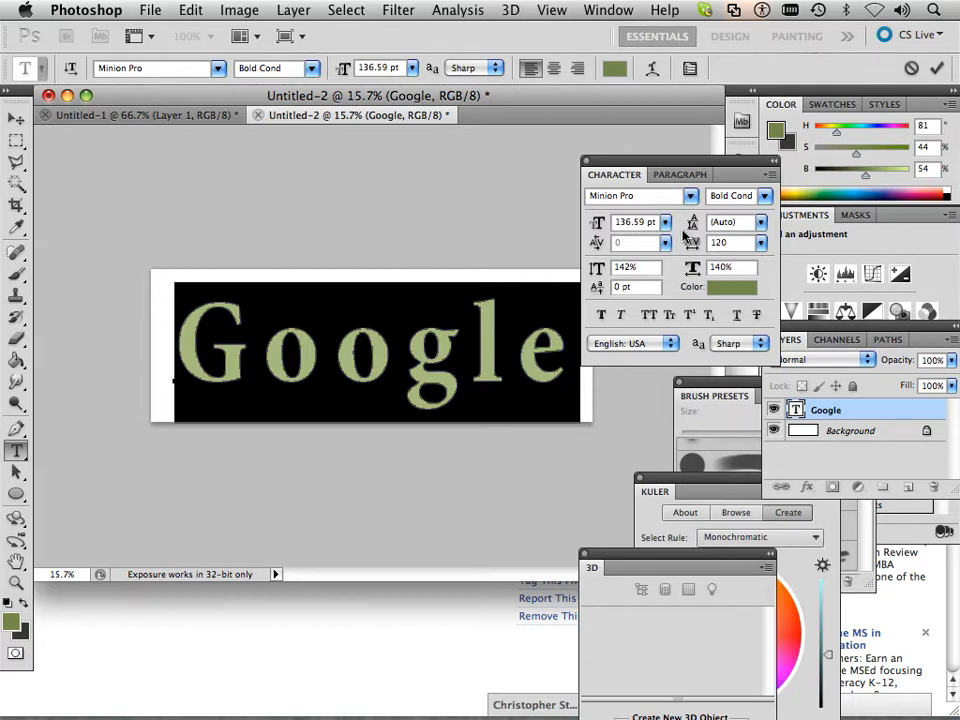
# - Give only the letter G a 154% vertical scale, a 160% horizontal scale and a -26 pt baseline shift
pyautogui.click(257, 364)
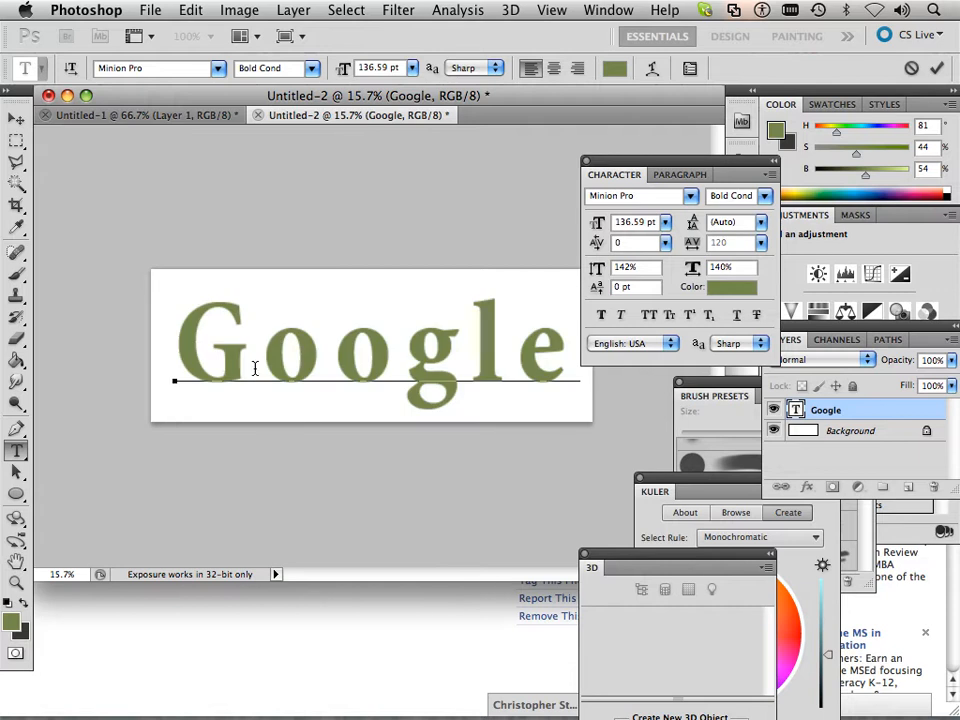
pyautogui.hotkey('shift', 'Left')
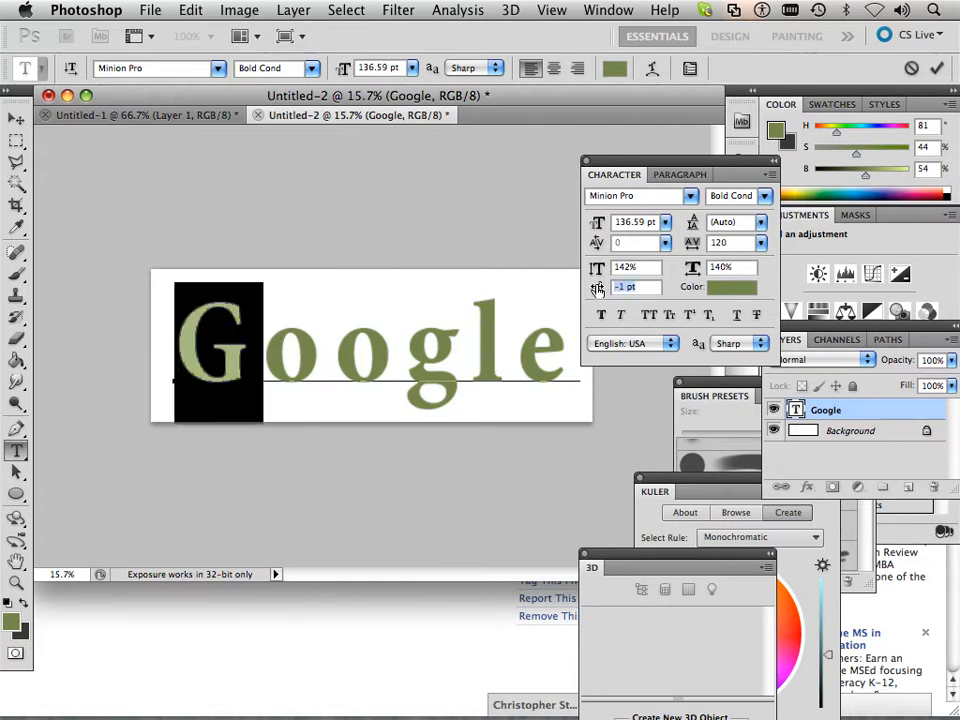
pyautogui.moveTo(595, 288)
pyautogui.mouseDown()
pyautogui.moveTo(610, 290)
pyautogui.moveTo(599, 296)
pyautogui.mouseUp()
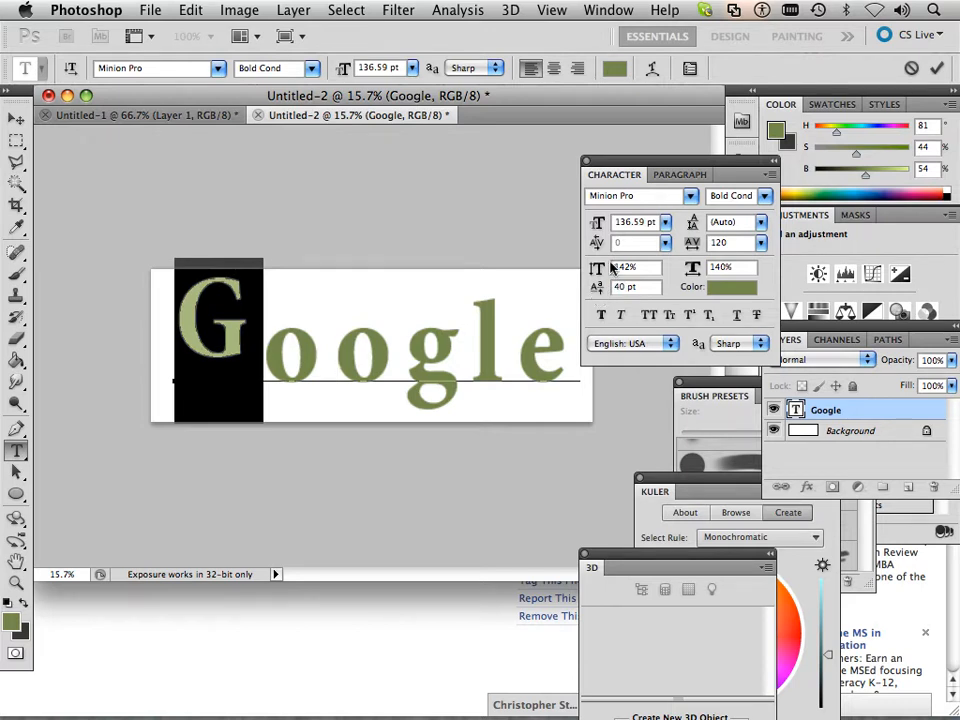
pyautogui.moveTo(612, 267); pyautogui.dragTo(705, 277)
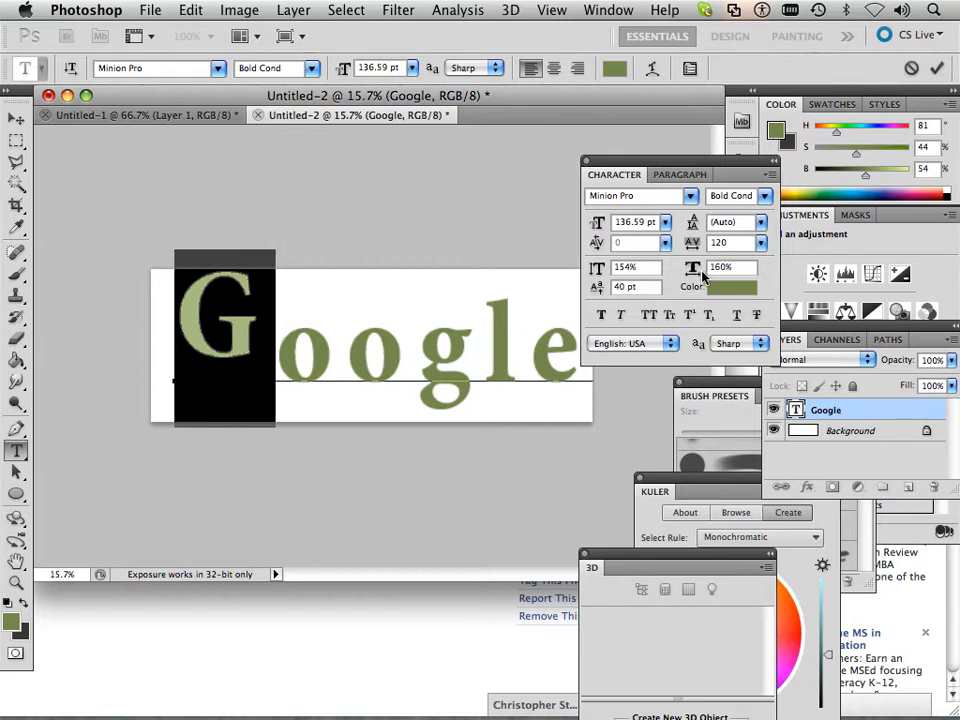
pyautogui.moveTo(597, 287)
pyautogui.mouseDown()
pyautogui.moveTo(572, 288)
pyautogui.moveTo(592, 297)
pyautogui.moveTo(568, 298)
pyautogui.moveTo(572, 289)
pyautogui.moveTo(574, 298)
pyautogui.moveTo(600, 297)
pyautogui.mouseUp()
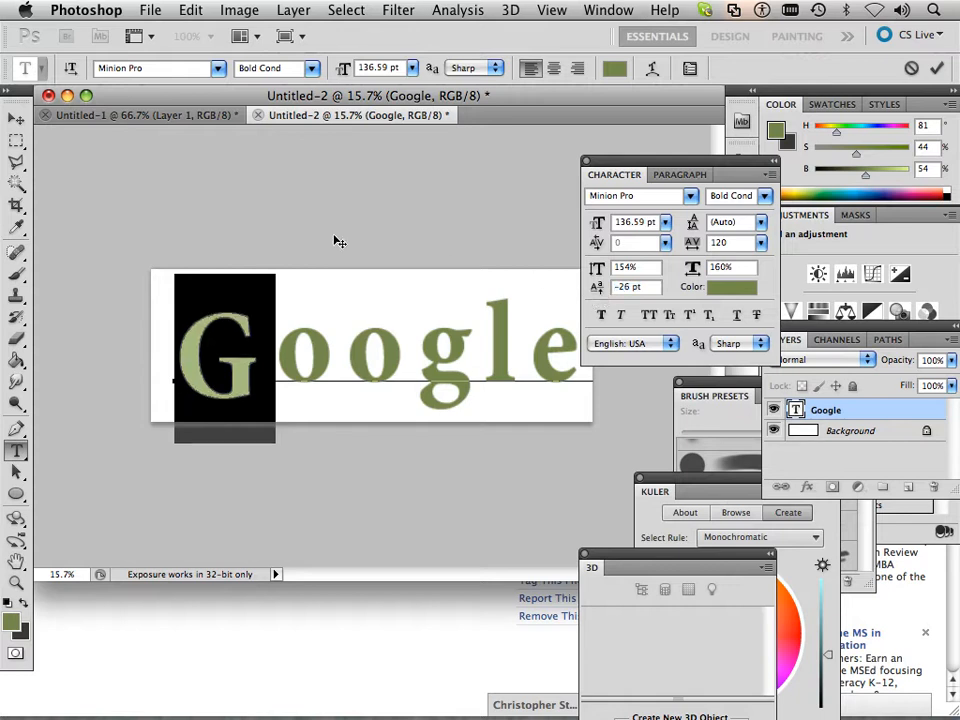
# - Commit the text edit, recentre the word on the canvas with the Move tool and close the character settings
pyautogui.click(16, 119)
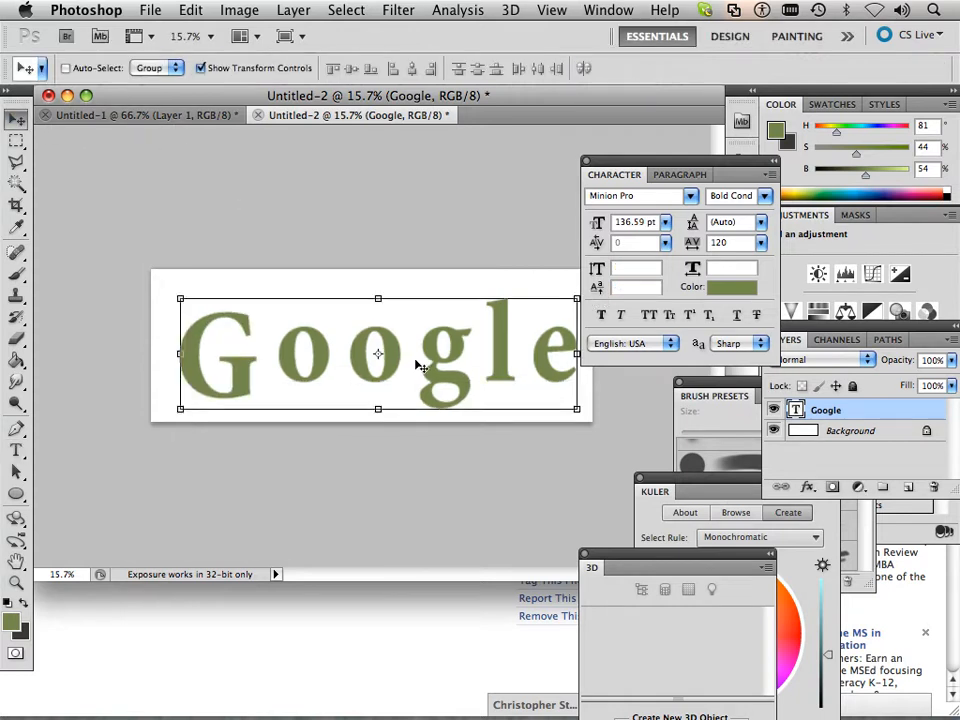
pyautogui.moveTo(441, 363)
pyautogui.mouseDown()
pyautogui.moveTo(431, 369)
pyautogui.moveTo(426, 358)
pyautogui.mouseUp()
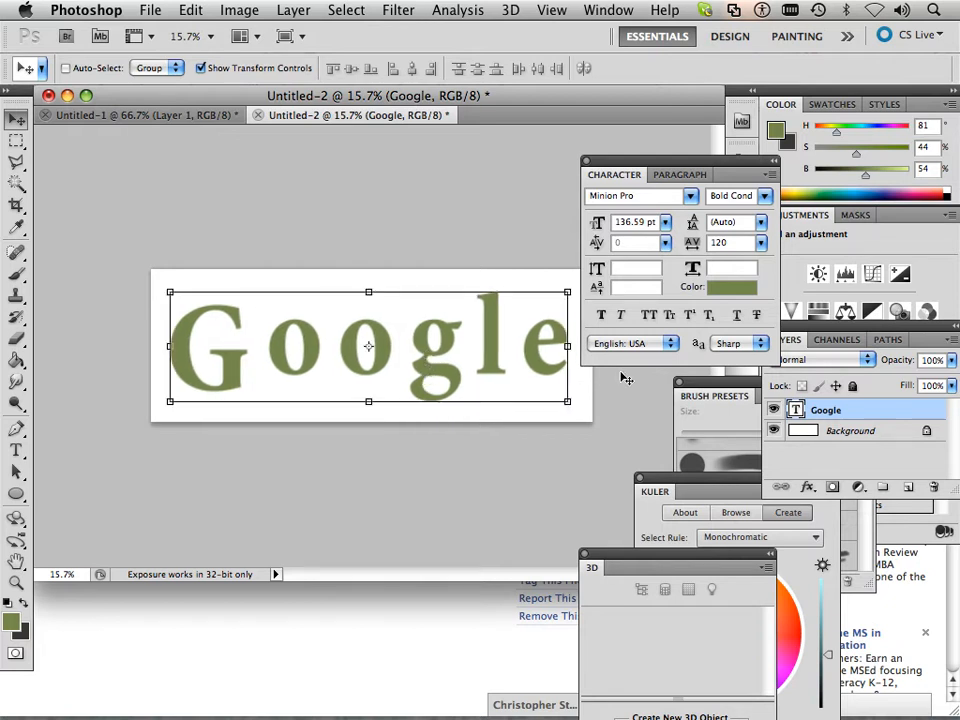
pyautogui.click(590, 170)
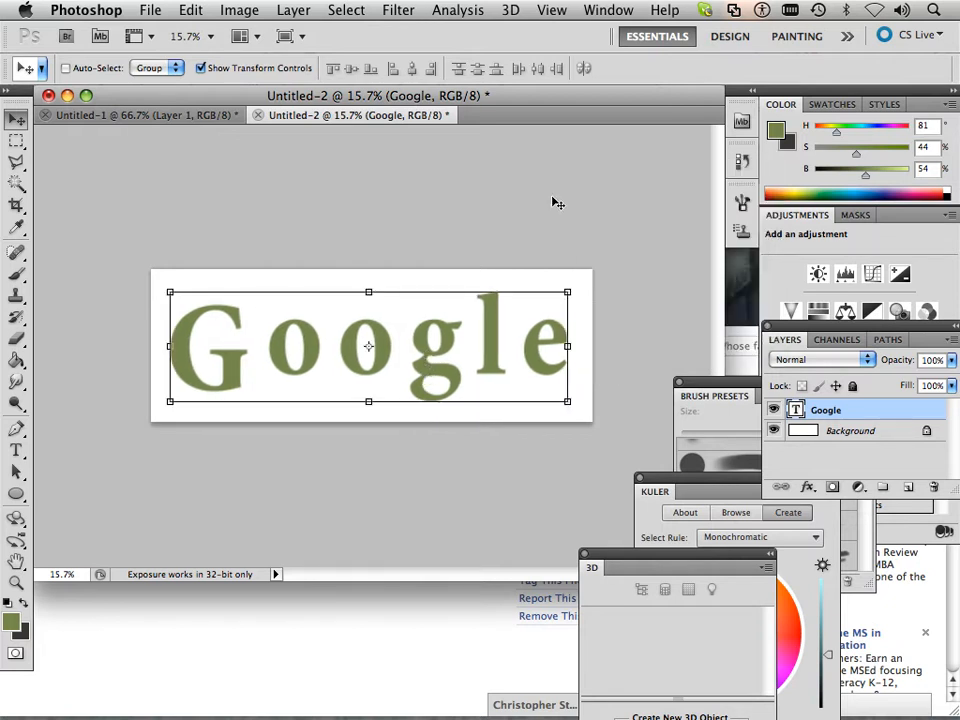
# - Add a drop shadow to the Google text layer at a 143° angle and 40 px distance
pyautogui.doubleClick(896, 415)
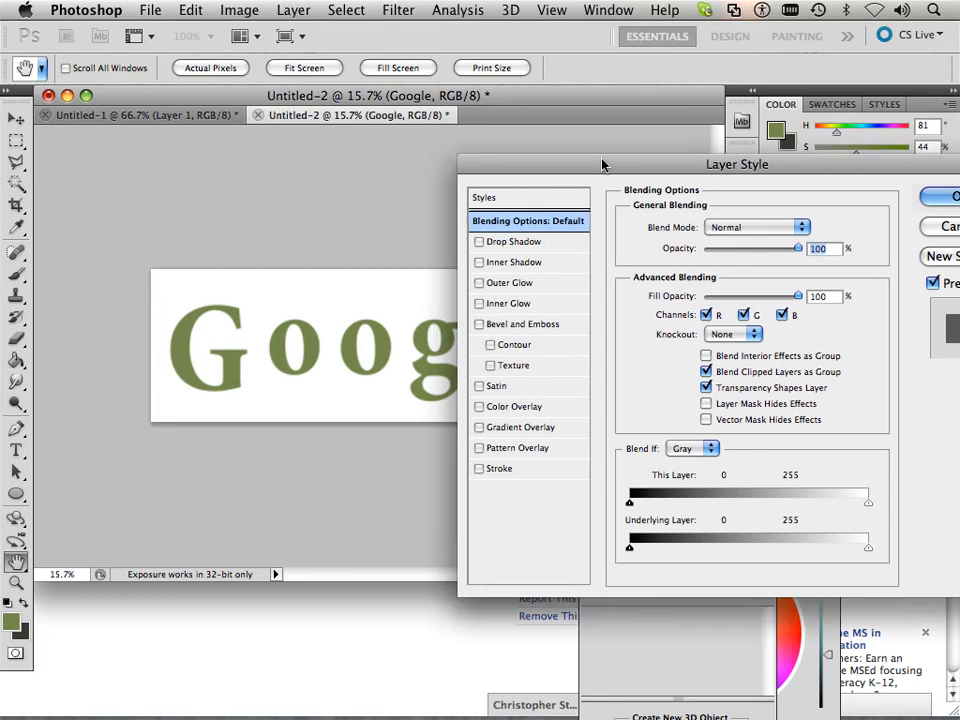
pyautogui.moveTo(602, 165); pyautogui.dragTo(665, 122)
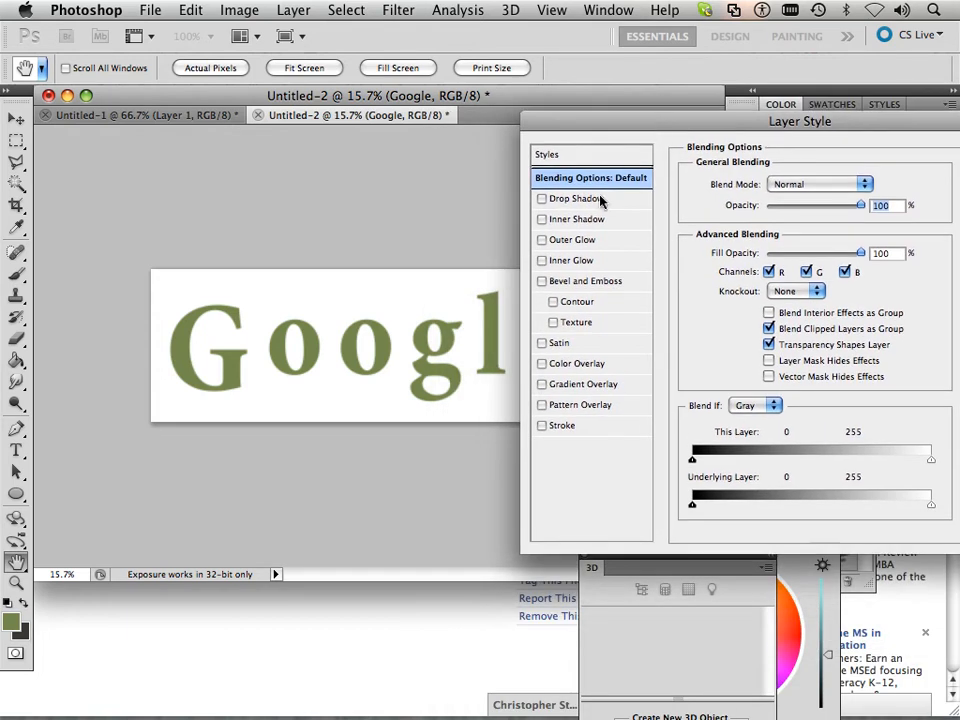
pyautogui.click(541, 201)
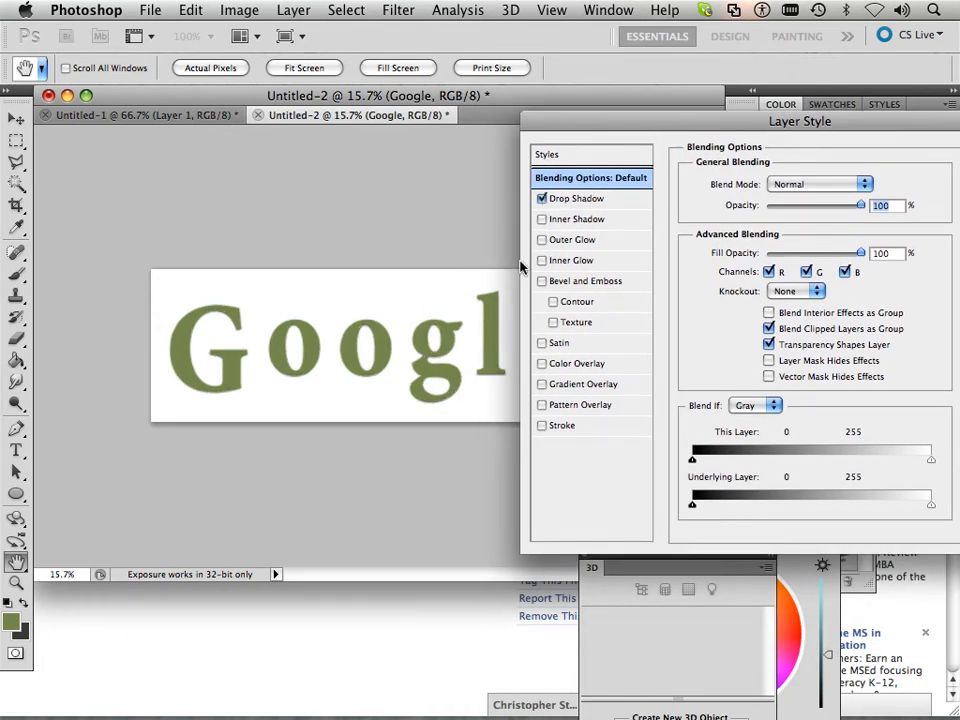
pyautogui.click(575, 202)
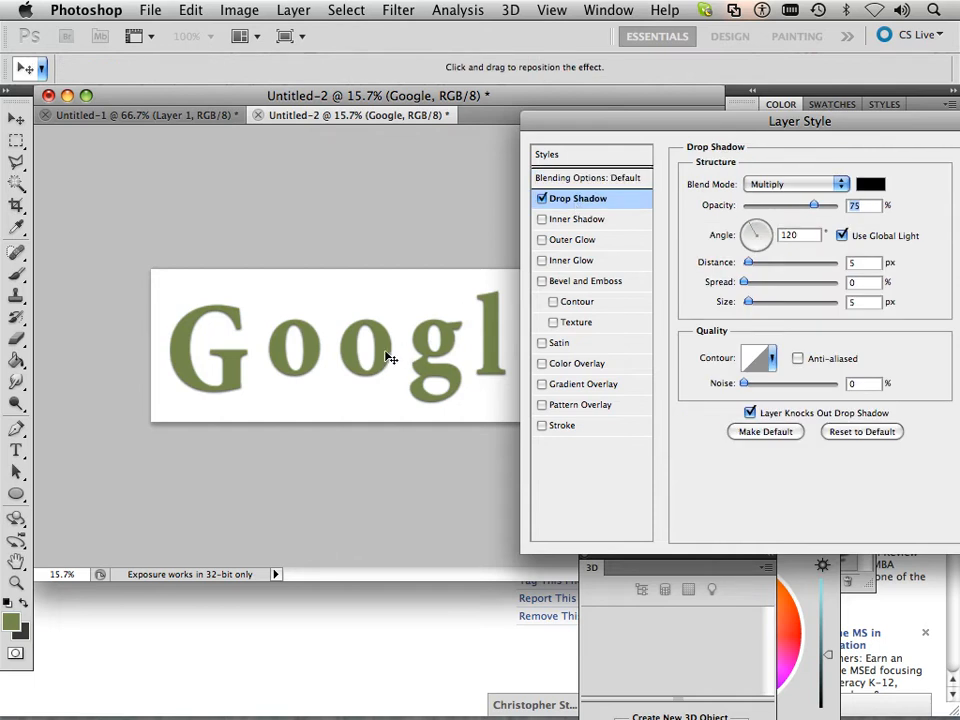
pyautogui.moveTo(390, 358)
pyautogui.mouseDown()
pyautogui.moveTo(395, 365)
pyautogui.moveTo(407, 354)
pyautogui.mouseUp()
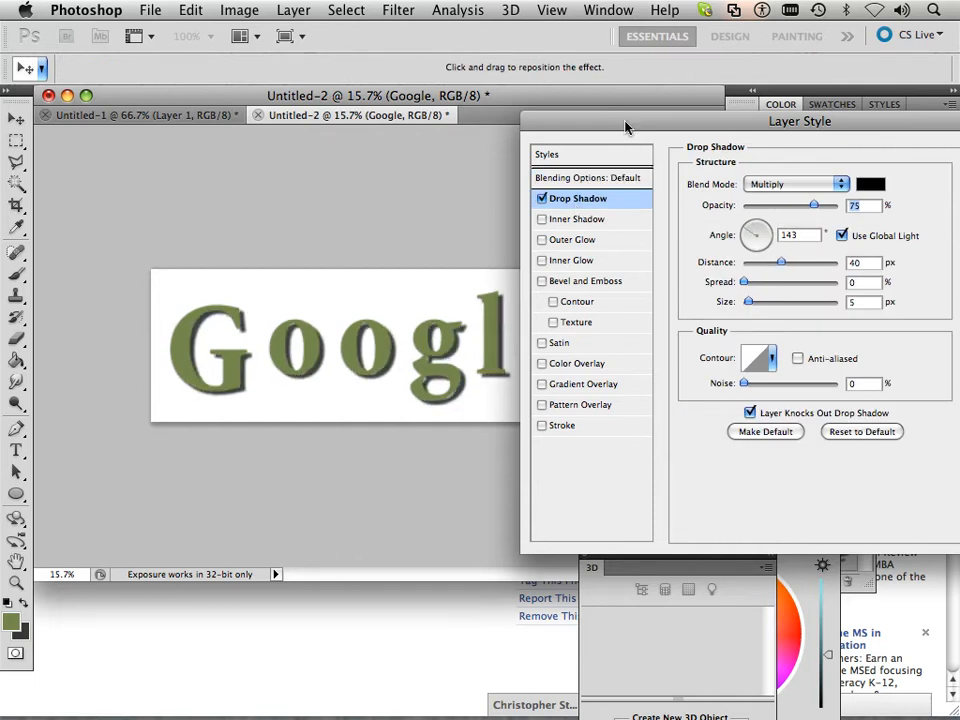
# - Lower the drop shadow's opacity to 34%, keeping the text visible beside the dialog
pyautogui.moveTo(626, 129); pyautogui.dragTo(651, 207)
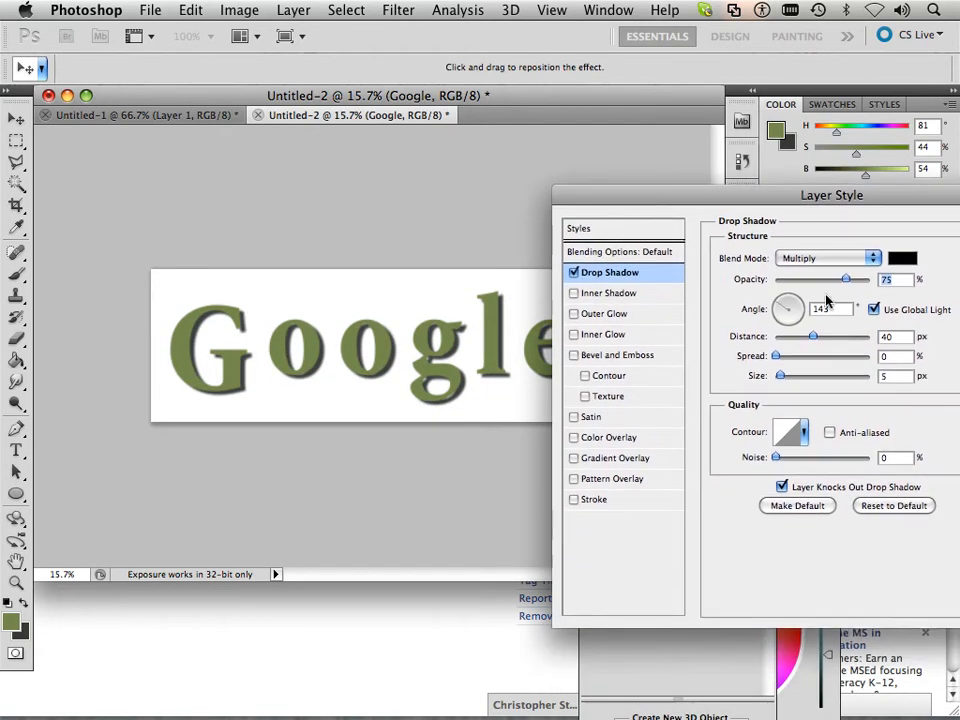
pyautogui.moveTo(843, 283); pyautogui.dragTo(806, 280)
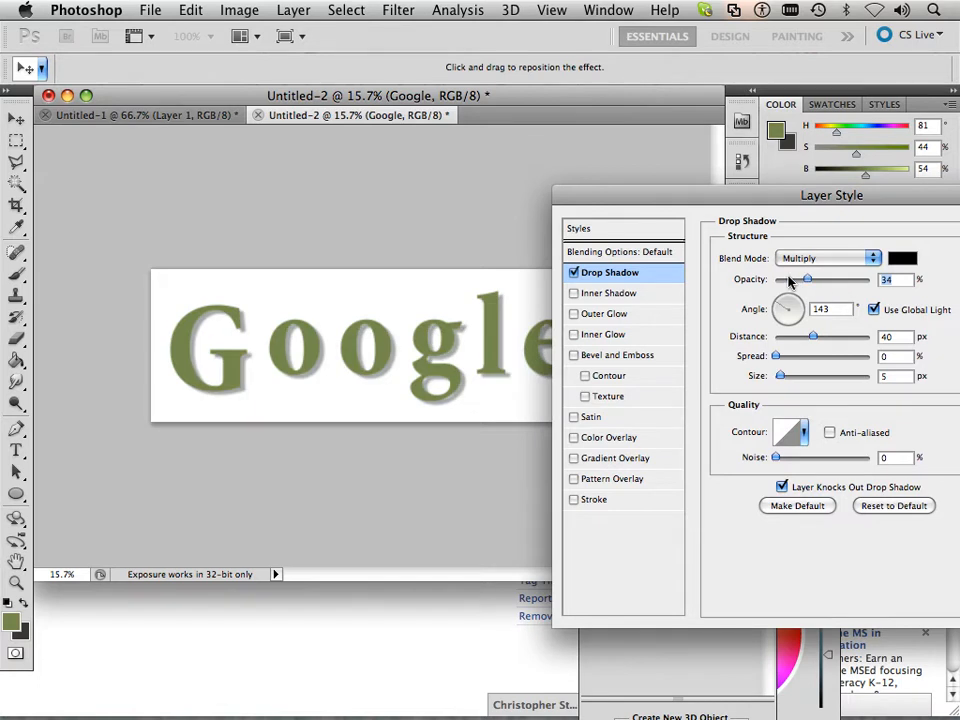
pyautogui.moveTo(660, 208); pyautogui.dragTo(730, 190)
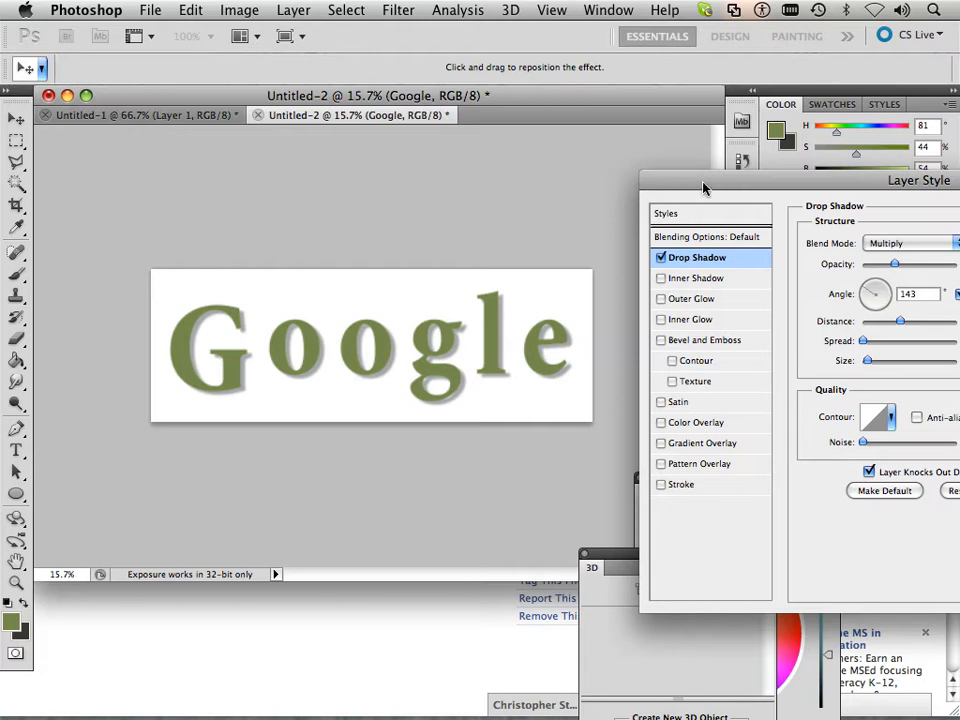
pyautogui.moveTo(703, 188); pyautogui.dragTo(631, 152)
# - Try an inner shadow, replace it with an outer glow at its default settings, and apply the layer style
pyautogui.click(585, 245)
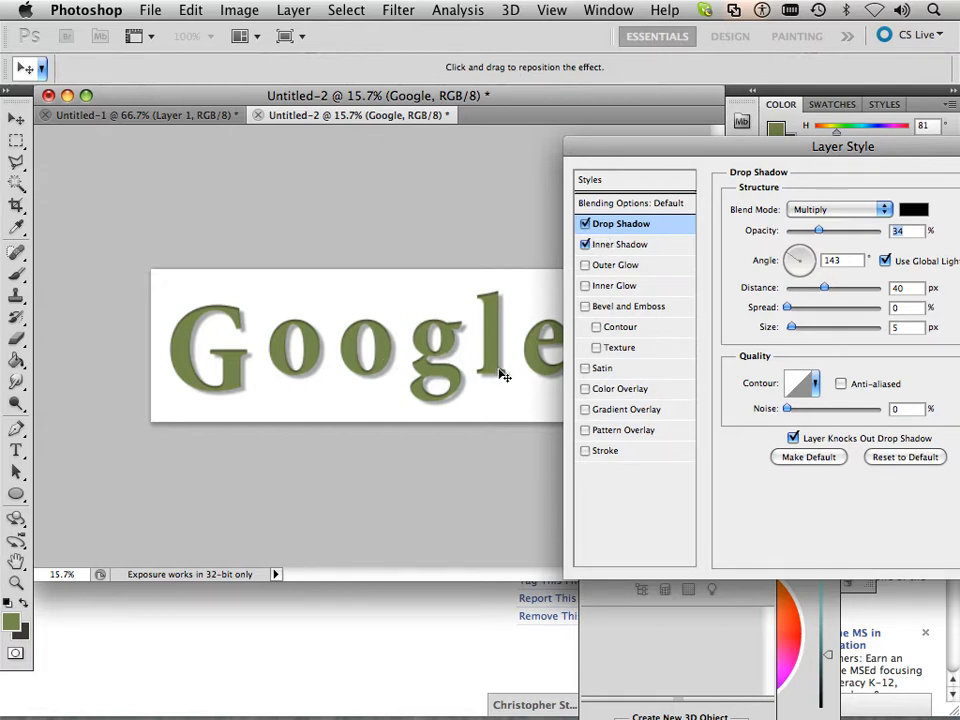
pyautogui.click(585, 244)
pyautogui.click(585, 265)
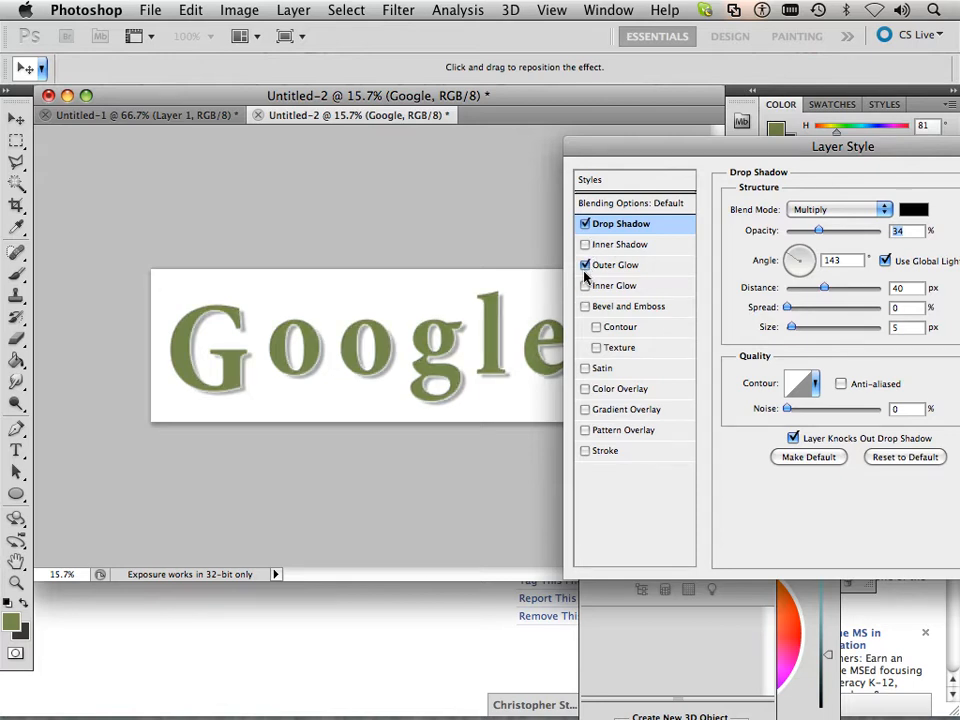
pyautogui.click(604, 265)
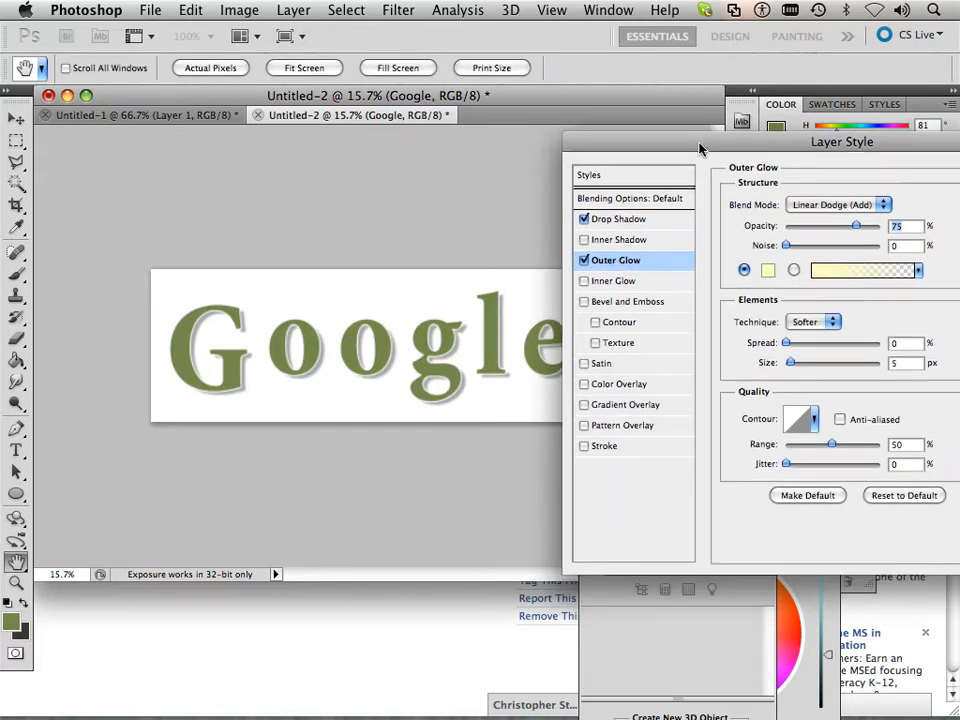
pyautogui.moveTo(699, 150); pyautogui.dragTo(490, 279)
pyautogui.click(820, 310)
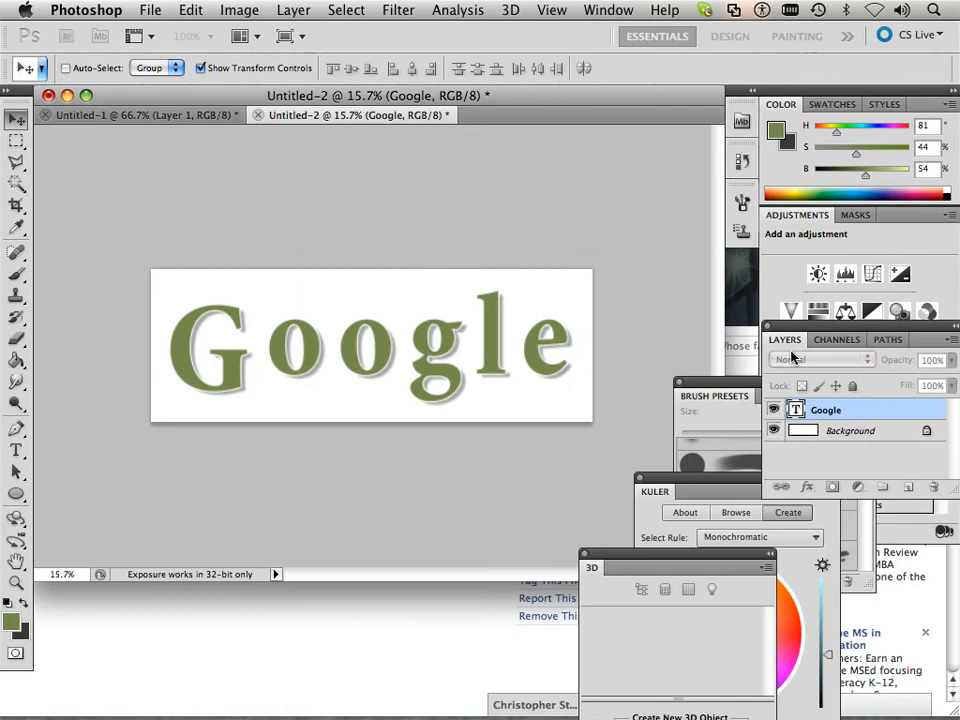
# - Create a new empty layer directly above the Background, beneath the Google text layer
pyautogui.click(954, 460)
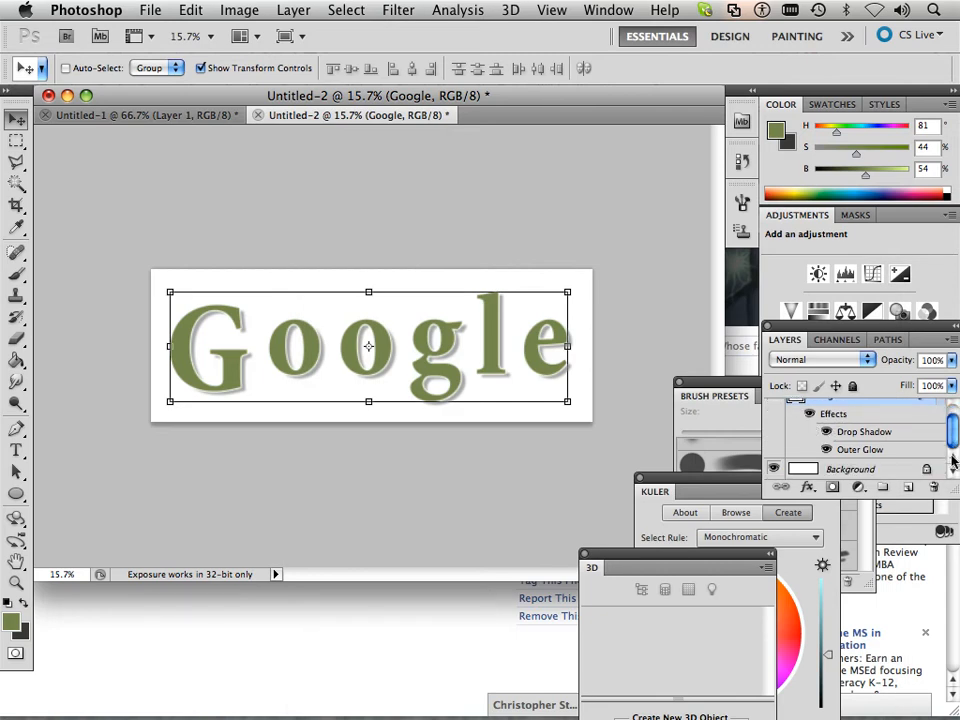
pyautogui.click(898, 469)
pyautogui.click(908, 487)
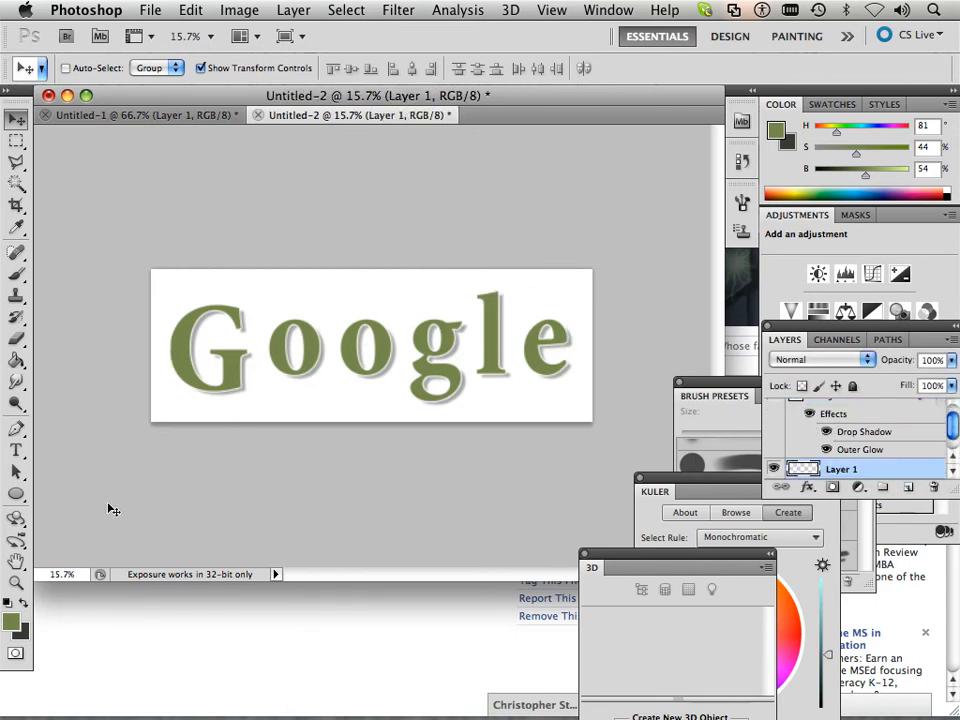
# - Swap the foreground and background colours and fill Layer 1 with the dark grey foreground colour, using Foreground instead of Pattern as the fill source
pyautogui.click(25, 605)
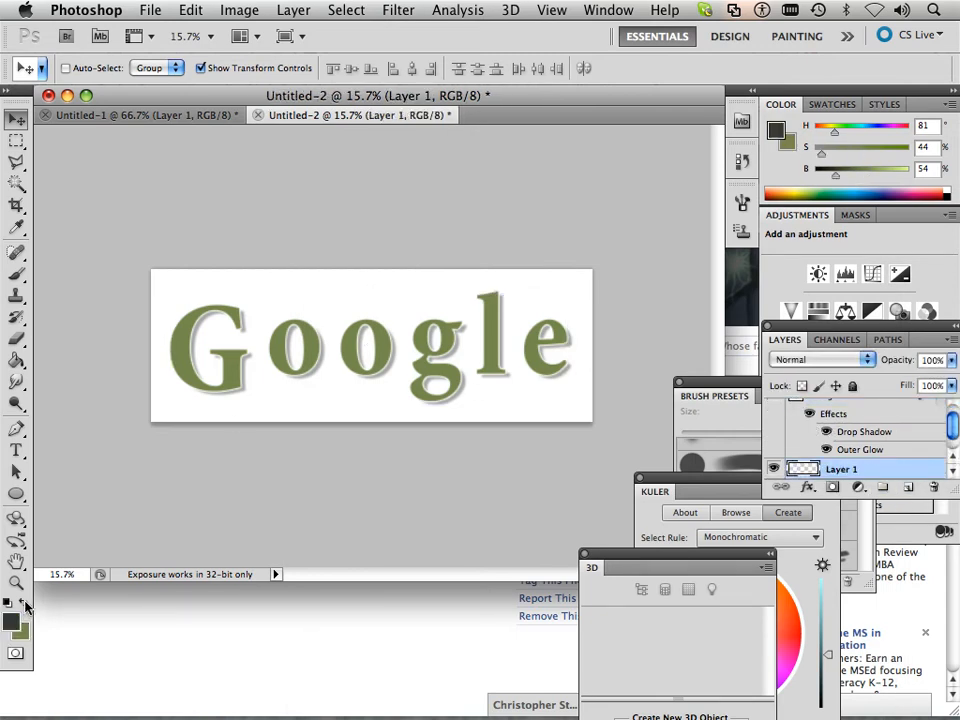
pyautogui.click(17, 363)
pyautogui.click(170, 383)
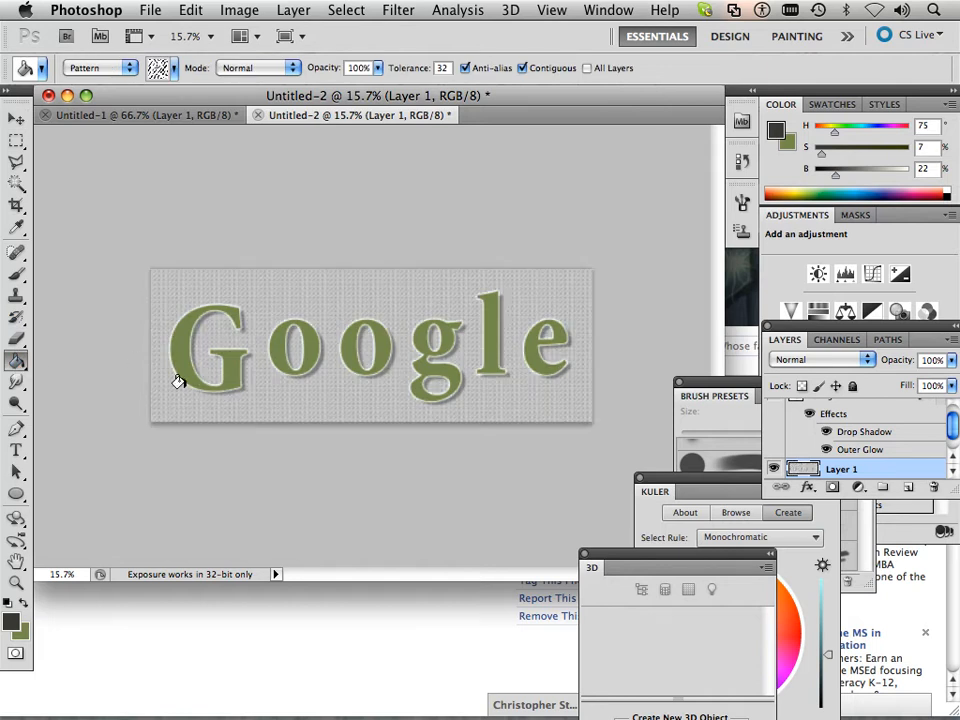
pyautogui.hotkey('ctrl', 'z')
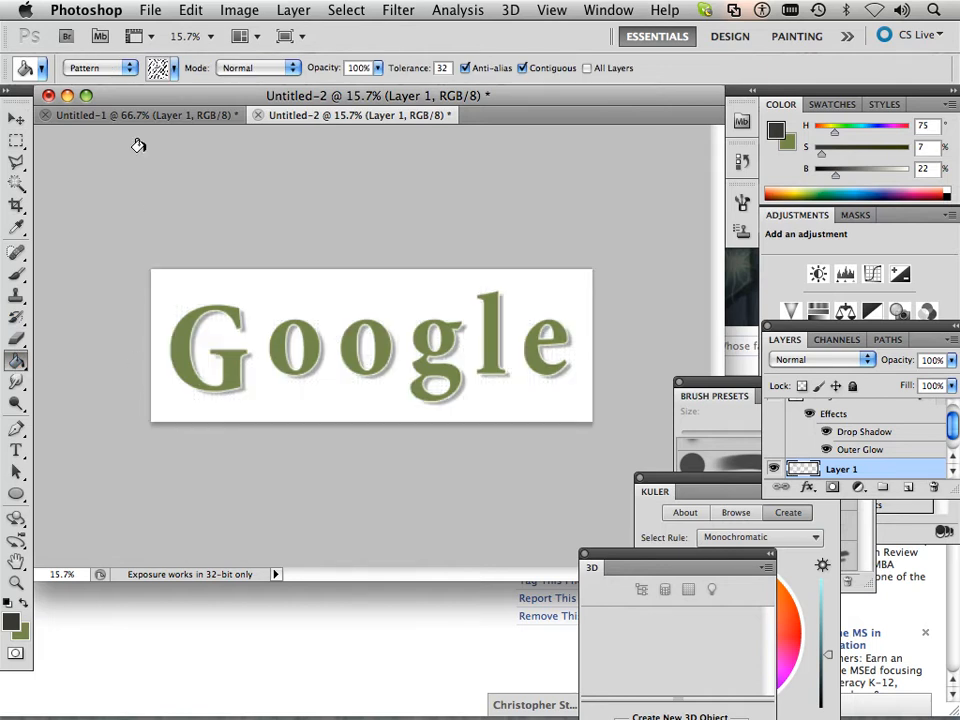
pyautogui.click(118, 67)
pyautogui.click(95, 56)
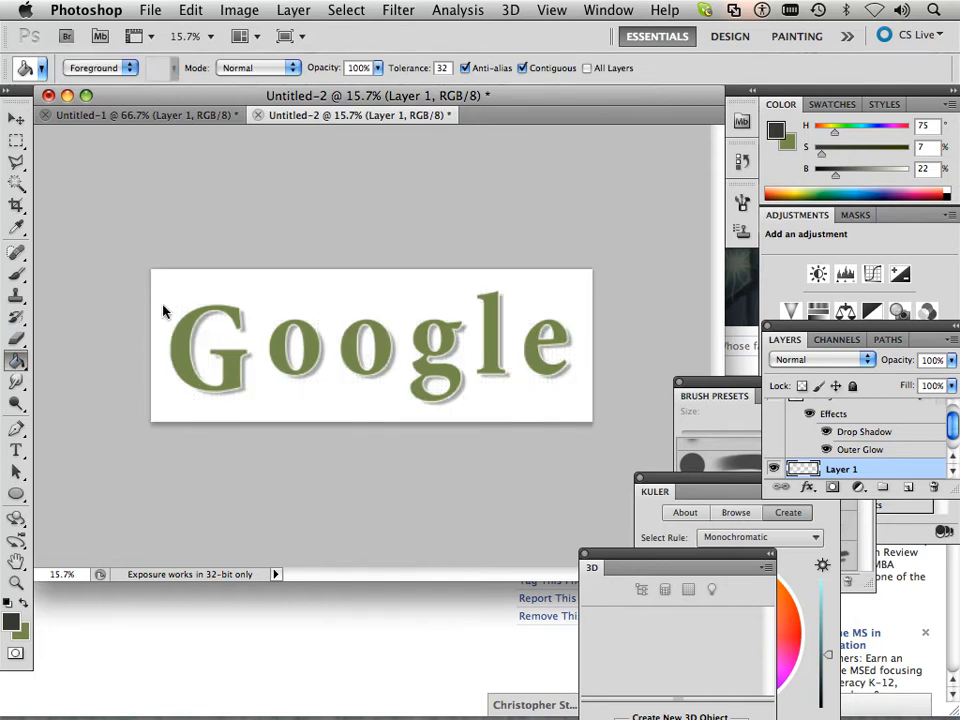
pyautogui.click(153, 305)
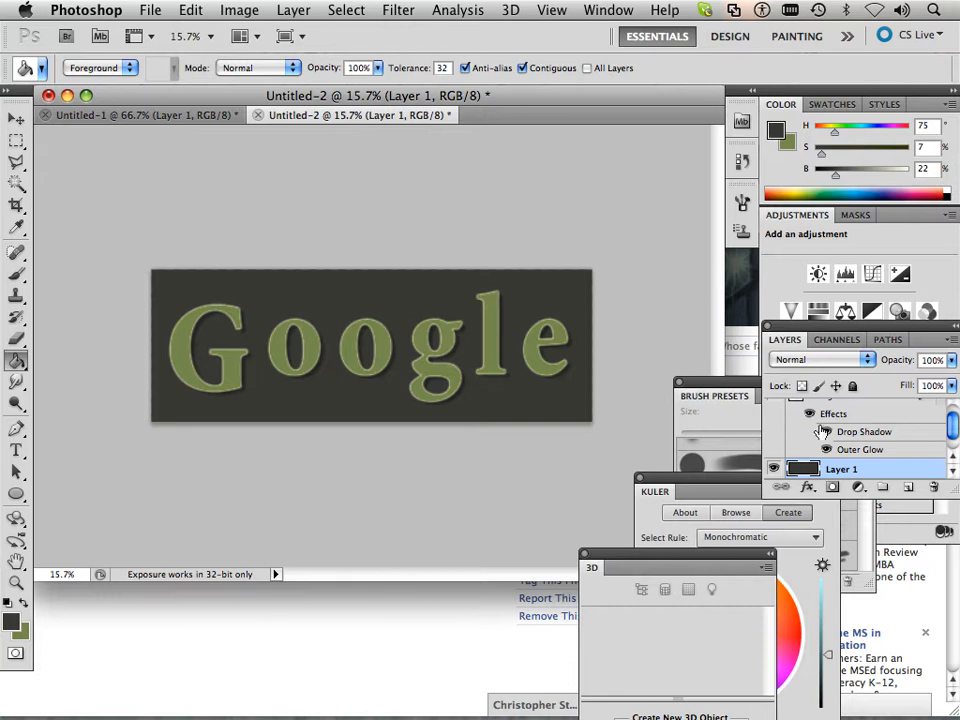
# - Reopen the Google text layer's style settings, keeping the enlarged G and o visible beside the dialog
pyautogui.moveTo(953, 430); pyautogui.dragTo(953, 415)
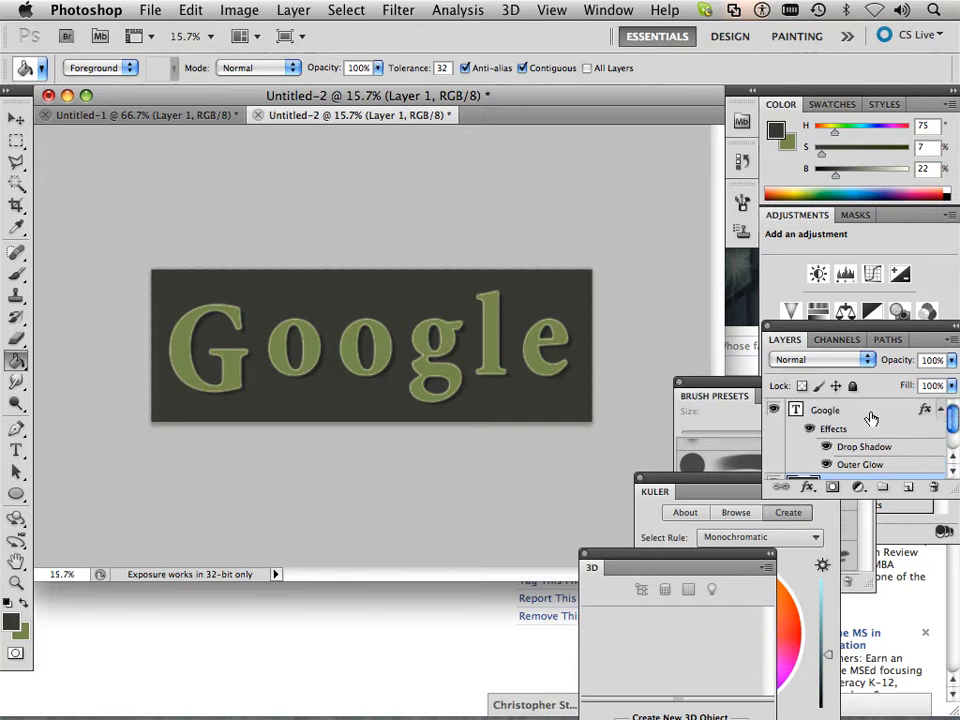
pyautogui.click(871, 418)
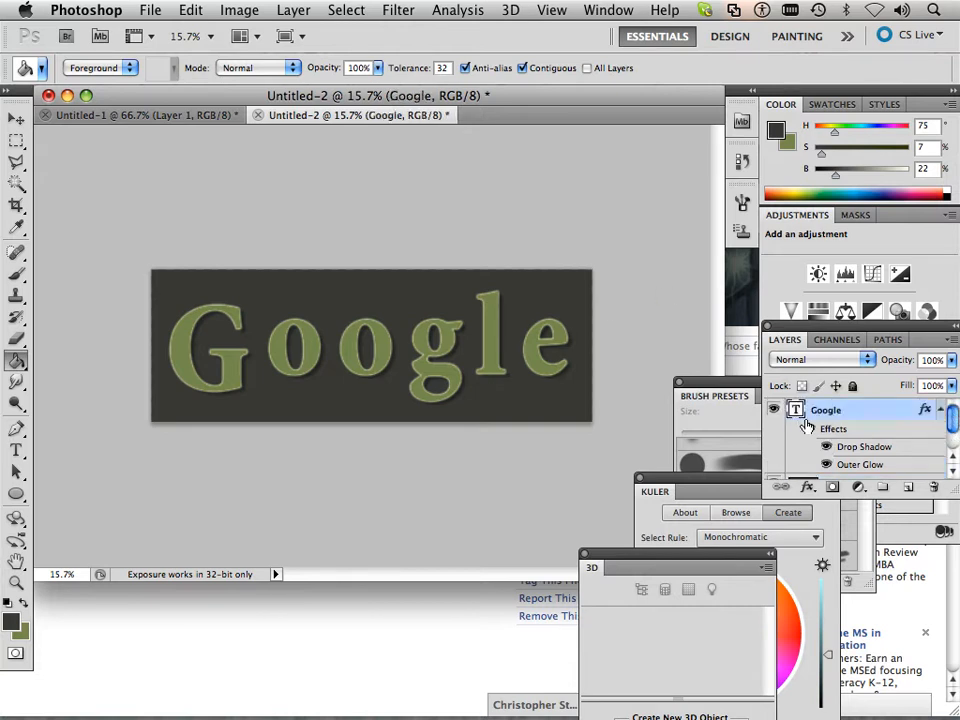
pyautogui.doubleClick(862, 424)
pyautogui.moveTo(501, 289); pyautogui.dragTo(547, 146)
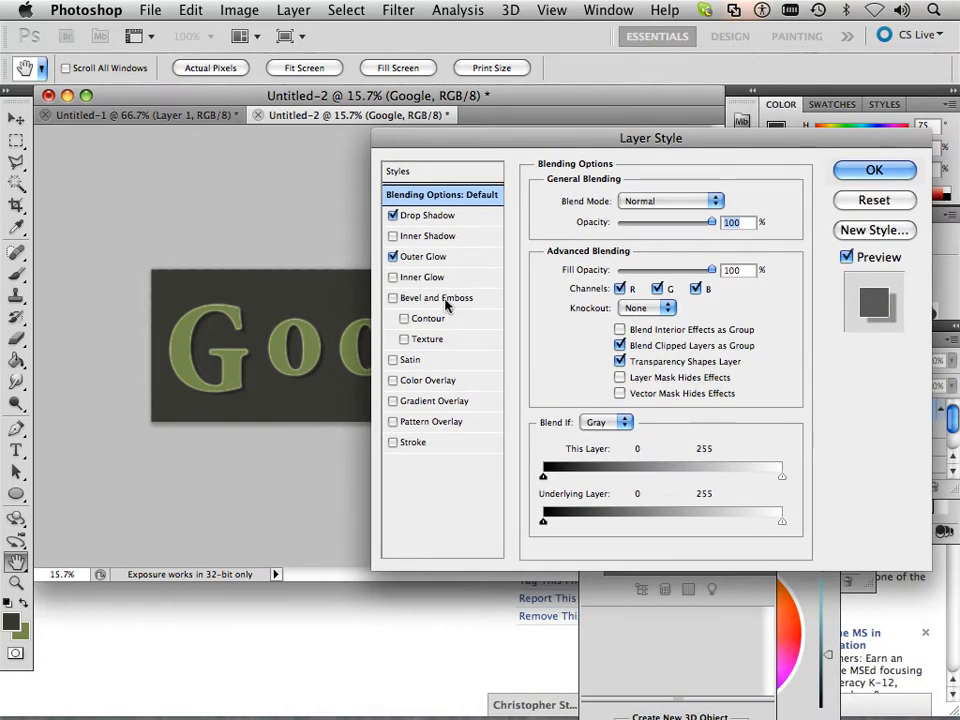
pyautogui.scroll(1, 342, 338)
pyautogui.scroll(5, 342, 338)
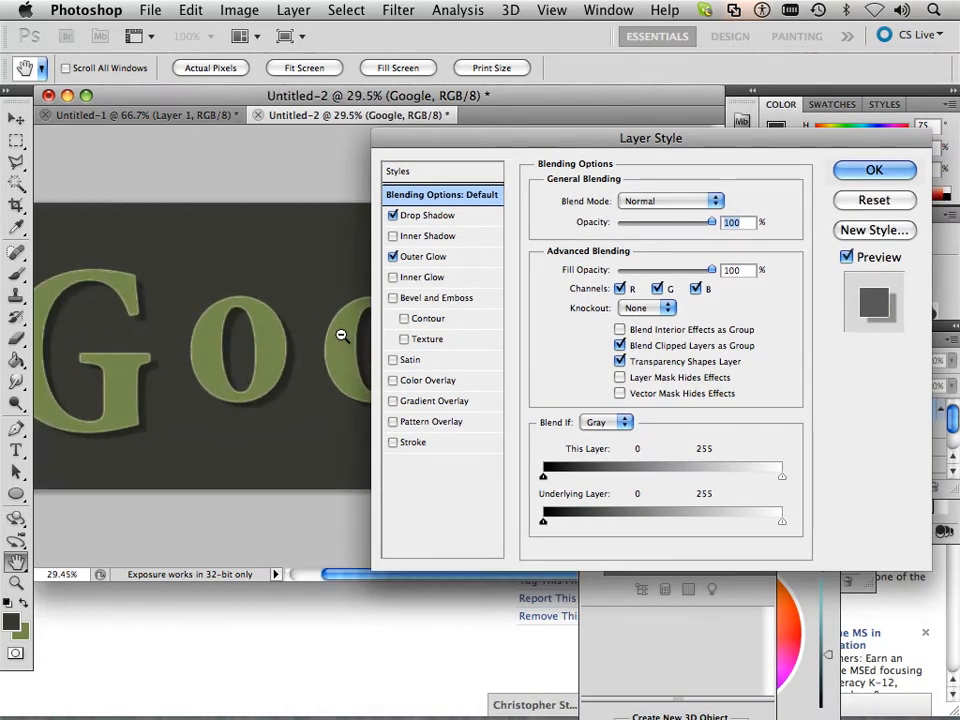
# - Try a stronger outer glow on the lettering with 17% spread and 100% opacity
pyautogui.click(408, 256)
pyautogui.click(602, 266)
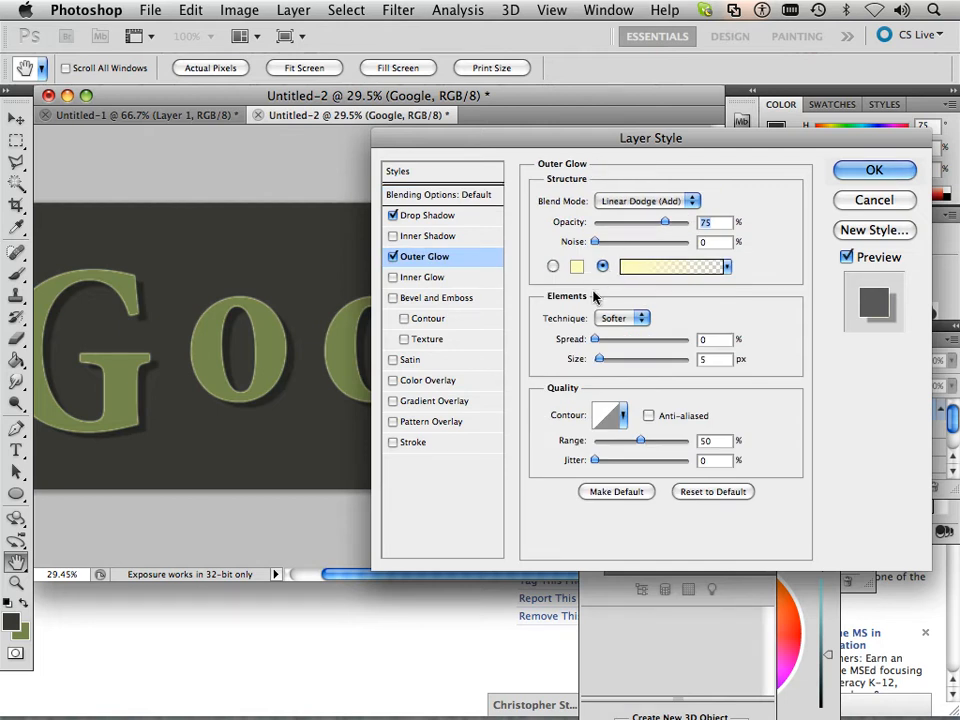
pyautogui.moveTo(598, 339); pyautogui.dragTo(610, 340)
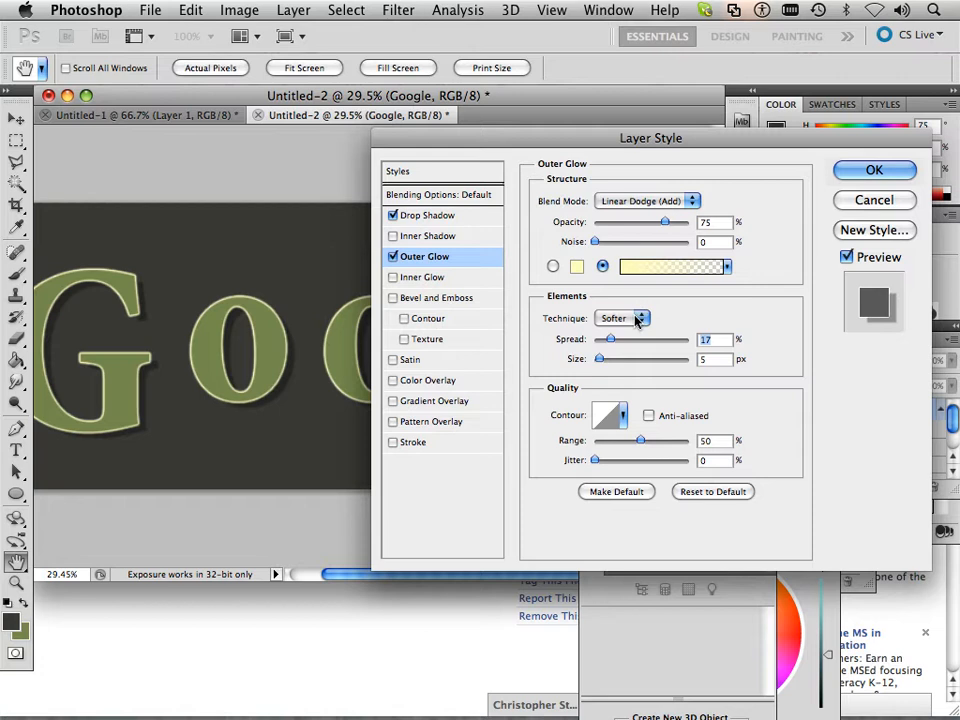
pyautogui.moveTo(665, 222); pyautogui.dragTo(692, 222)
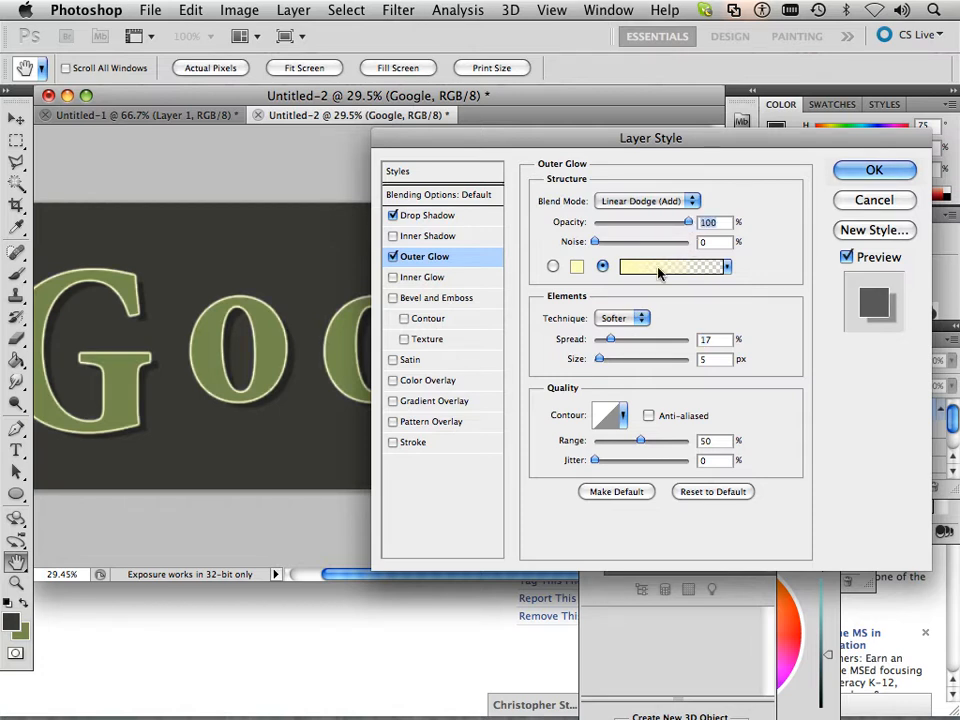
pyautogui.moveTo(478, 143); pyautogui.dragTo(428, 451)
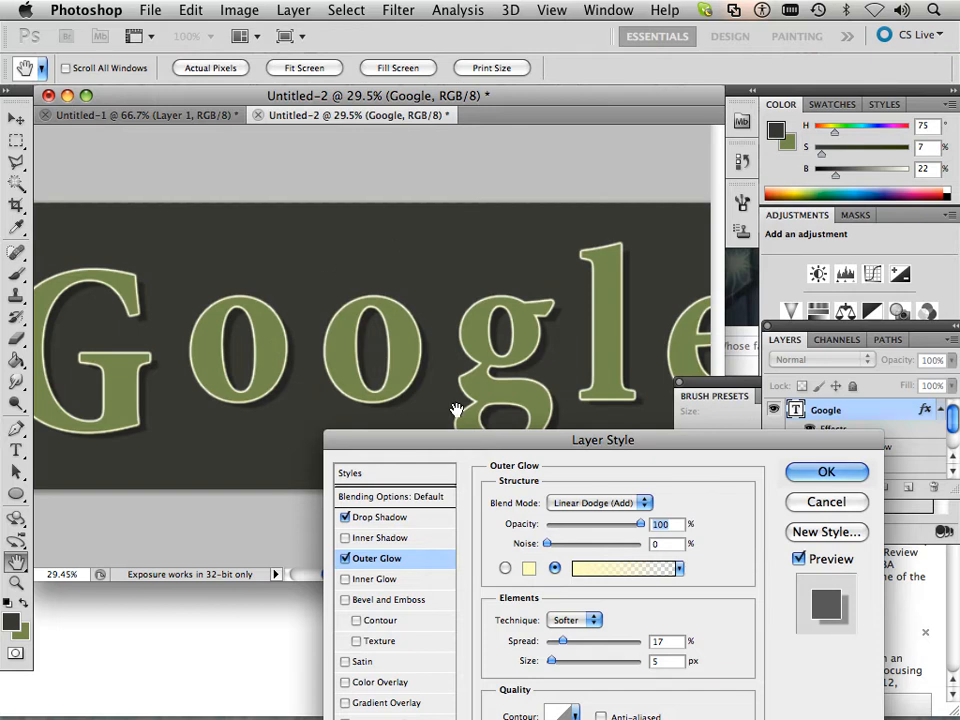
pyautogui.moveTo(456, 450); pyautogui.dragTo(501, 175)
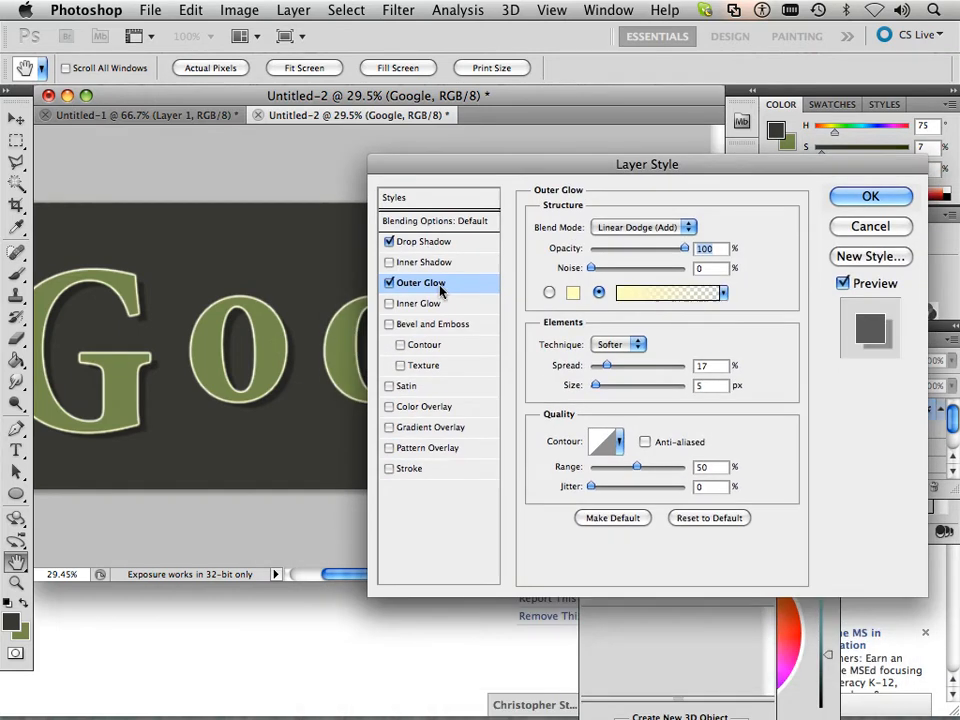
# - Turn off the outer glow and add a 10 px black outside stroke to the lettering
pyautogui.click(389, 283)
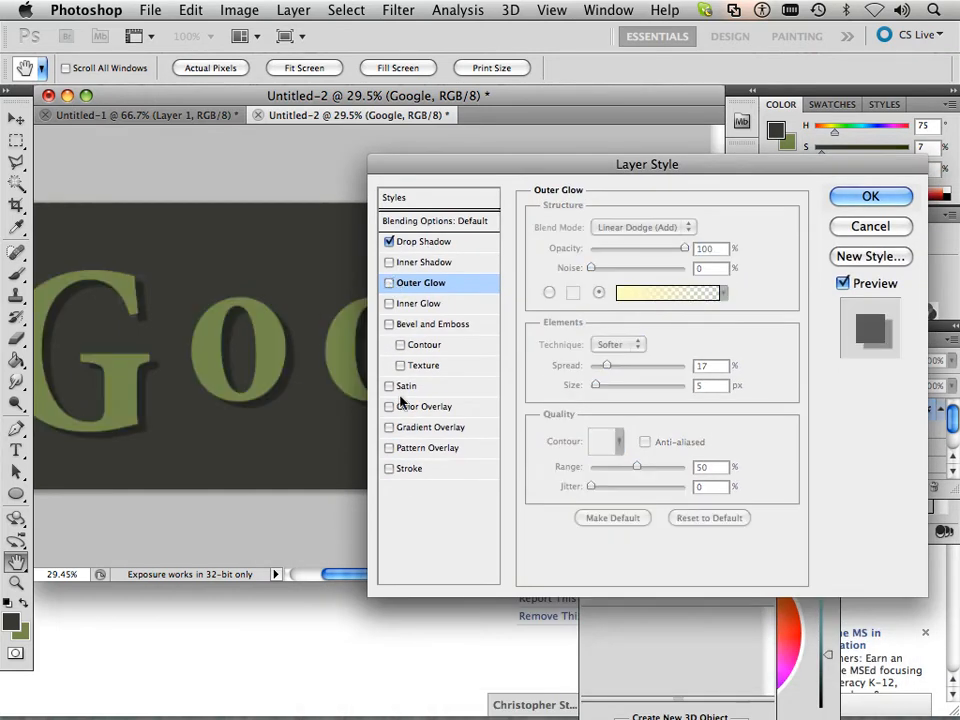
pyautogui.click(390, 469)
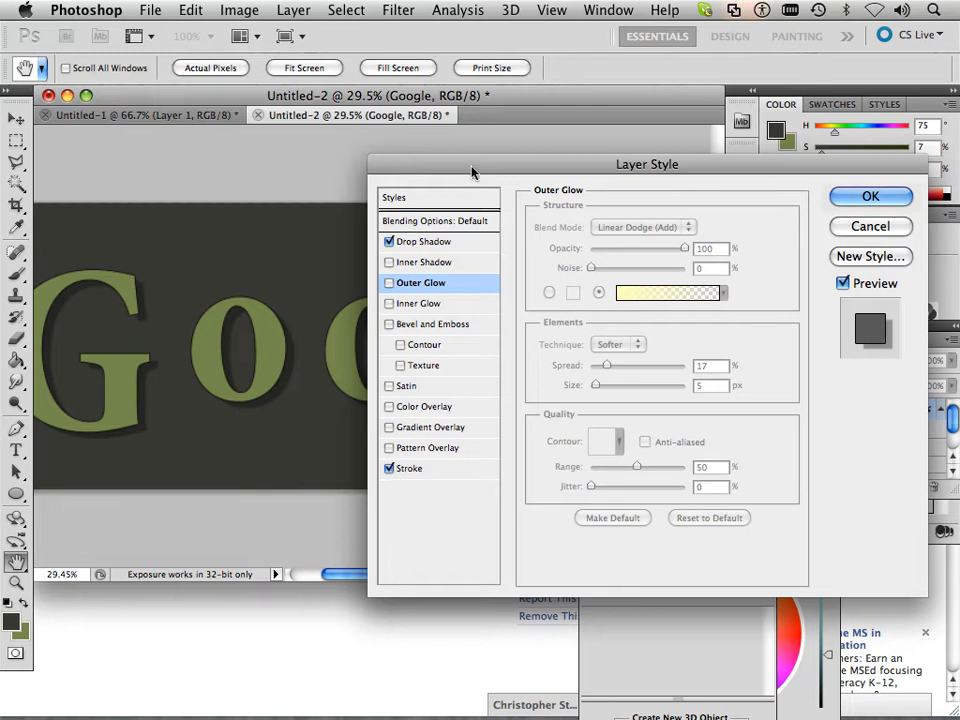
pyautogui.moveTo(472, 172)
pyautogui.mouseDown()
pyautogui.moveTo(618, 400)
pyautogui.moveTo(508, 583)
pyautogui.moveTo(406, 451)
pyautogui.moveTo(517, 236)
pyautogui.moveTo(529, 191)
pyautogui.mouseUp()
pyautogui.click(462, 490)
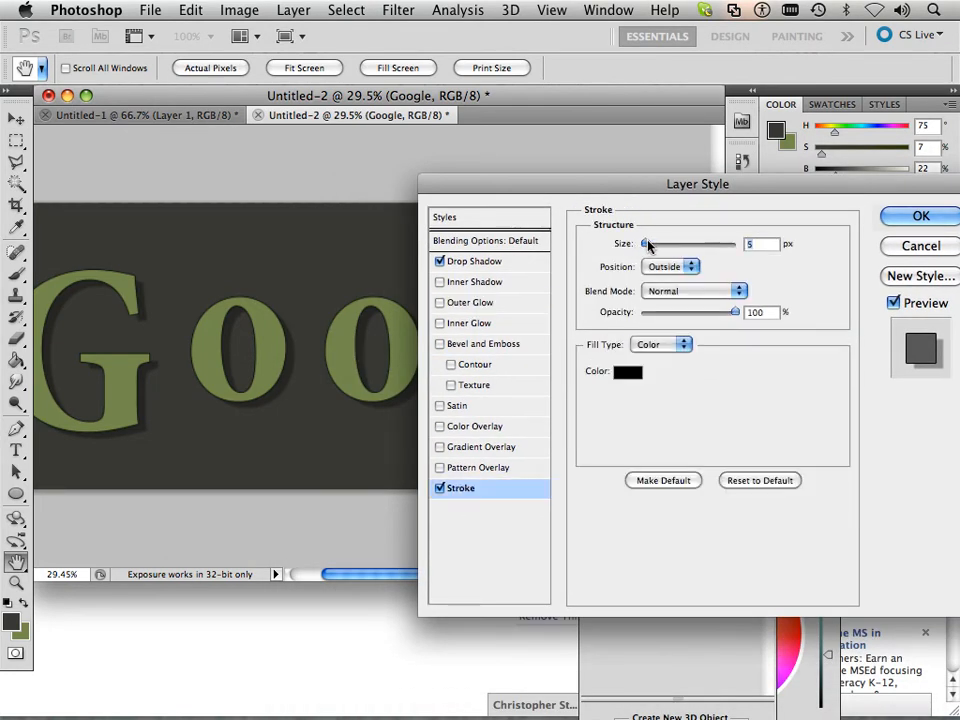
pyautogui.moveTo(648, 246); pyautogui.dragTo(651, 245)
pyautogui.moveTo(553, 189)
pyautogui.mouseDown()
pyautogui.moveTo(492, 538)
pyautogui.moveTo(479, 540)
pyautogui.mouseUp()
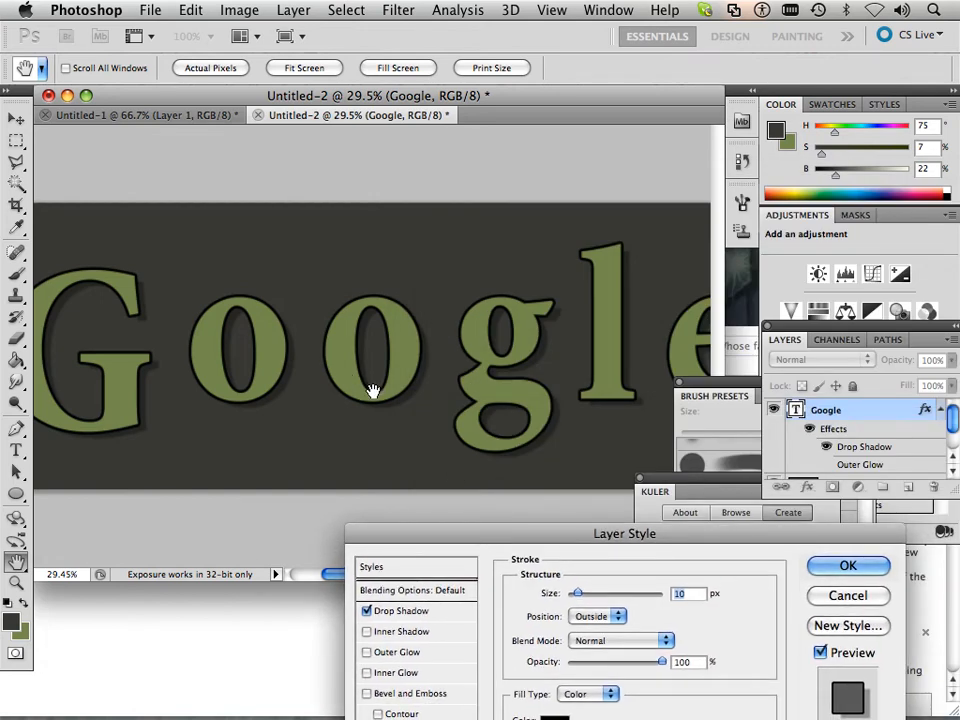
pyautogui.moveTo(420, 544)
pyautogui.mouseDown()
pyautogui.moveTo(461, 242)
pyautogui.moveTo(510, 182)
pyautogui.mouseUp()
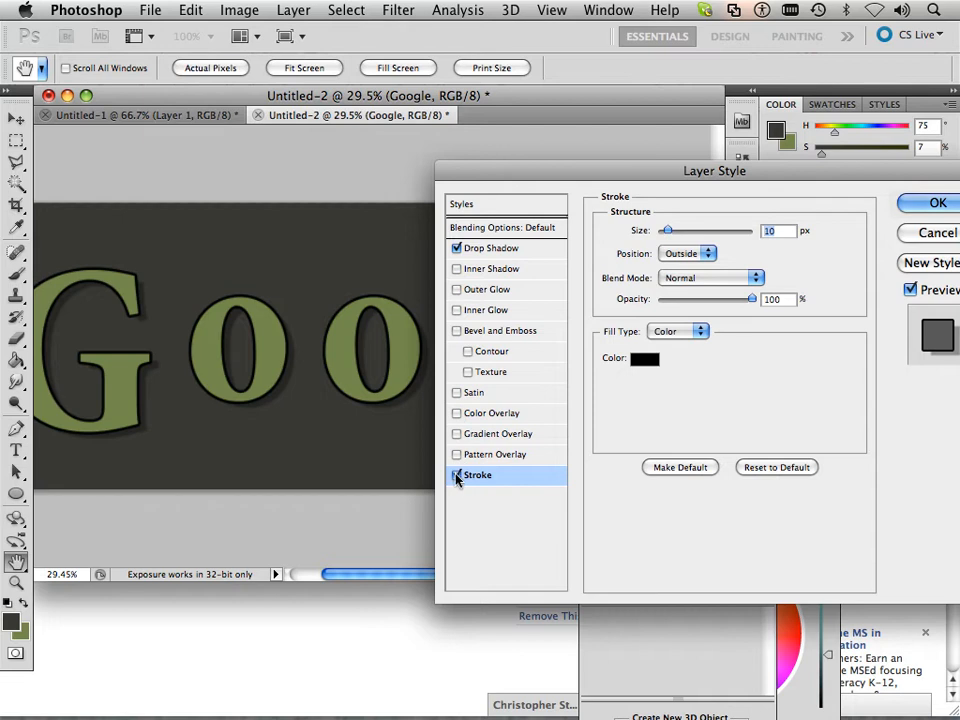
# - Add a default Bevel and Emboss and a black-to-white gradient overlay in Multiply mode, and apply the layer style
pyautogui.click(494, 331)
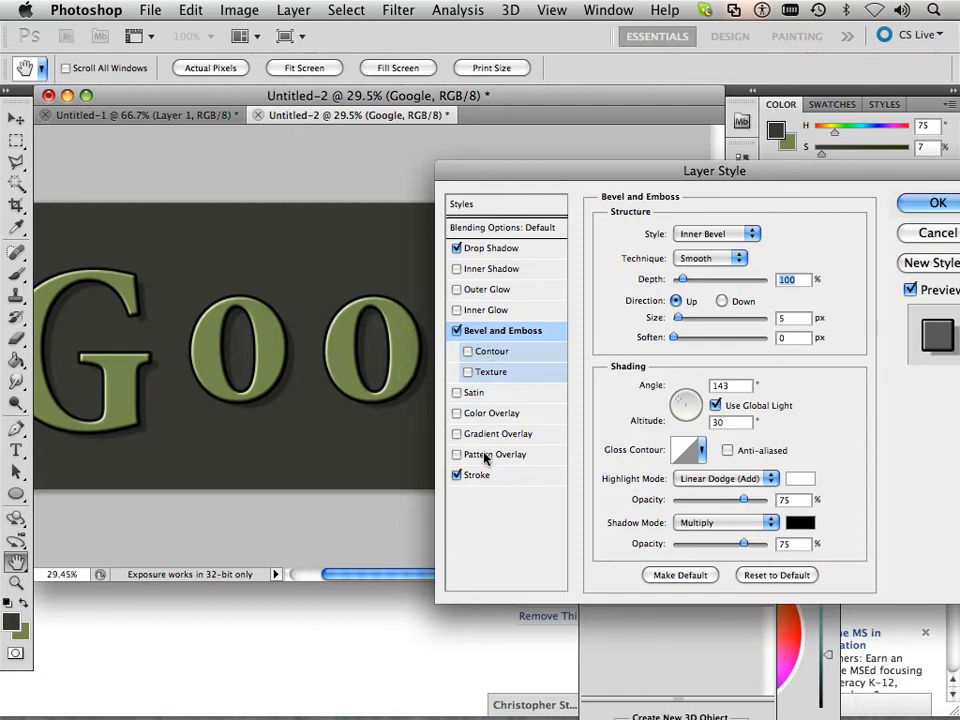
pyautogui.click(459, 436)
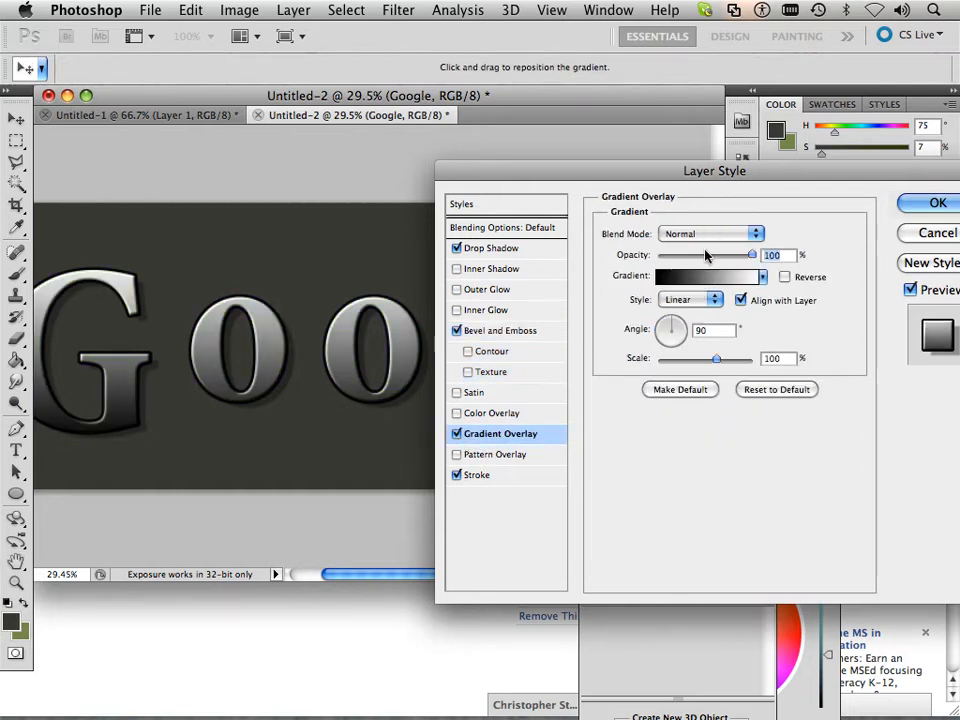
pyautogui.click(755, 234)
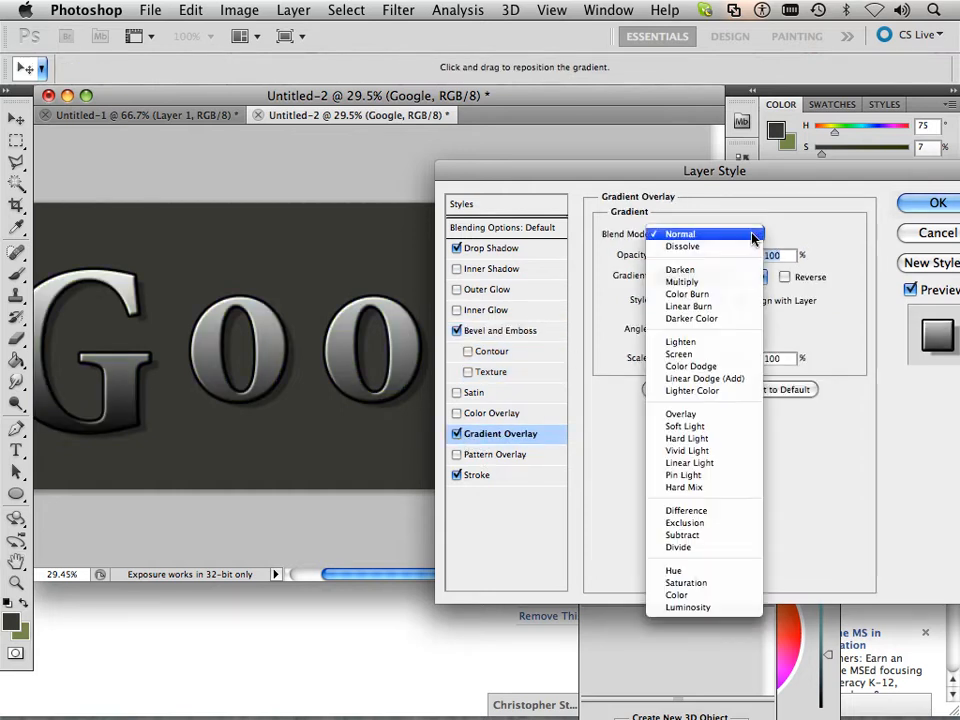
pyautogui.click(718, 283)
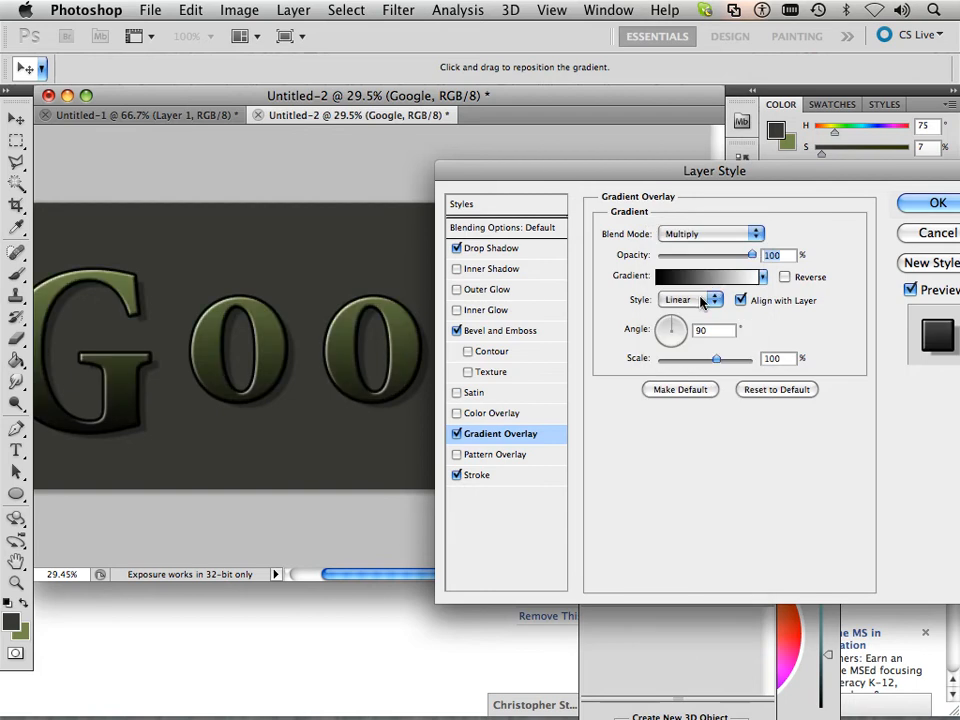
pyautogui.moveTo(597, 180); pyautogui.dragTo(286, 532)
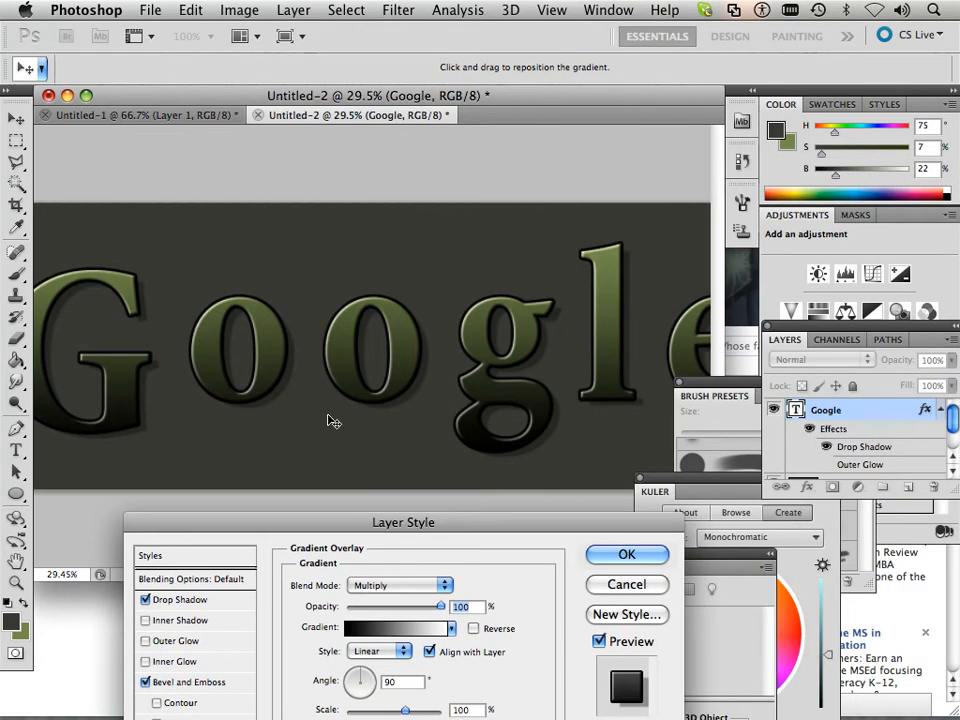
pyautogui.scroll(-5, 328, 407)
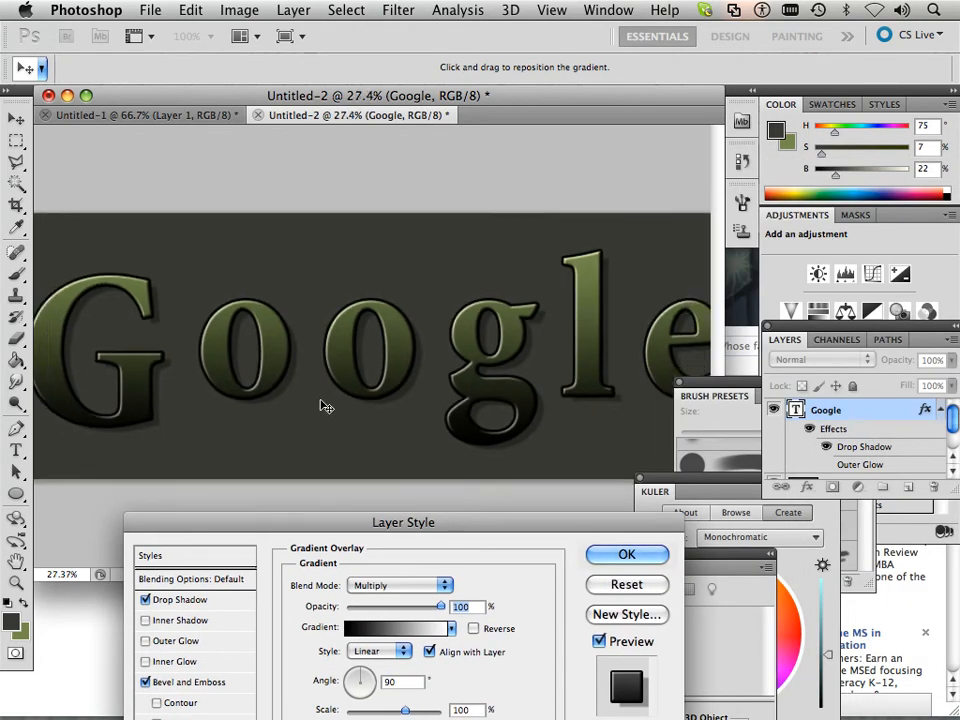
pyautogui.scroll(-1, 326, 407)
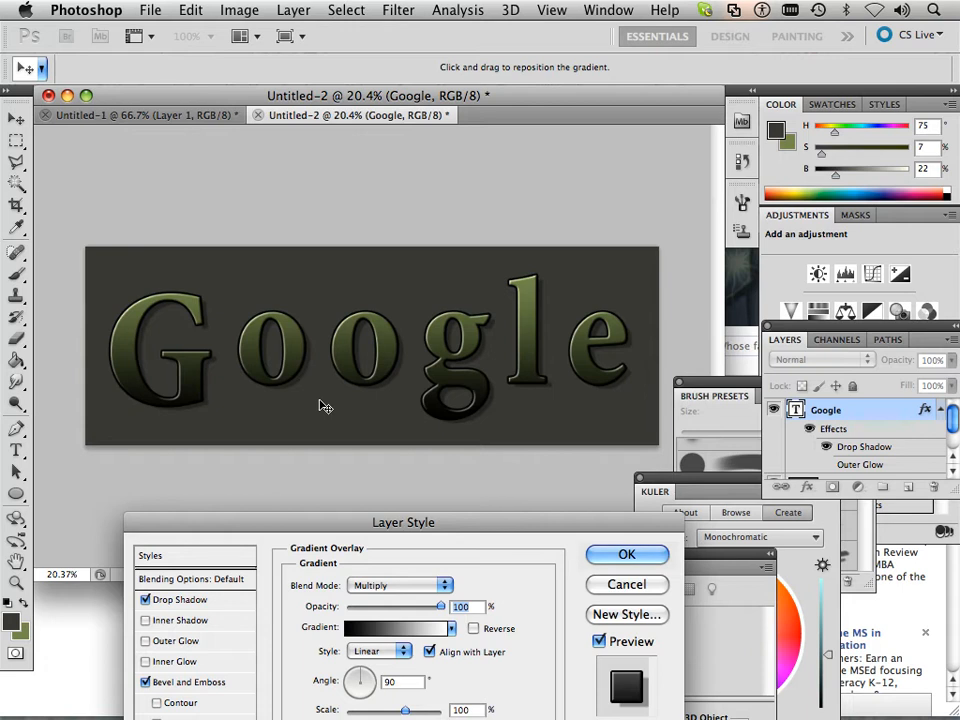
pyautogui.moveTo(314, 530); pyautogui.dragTo(397, 289)
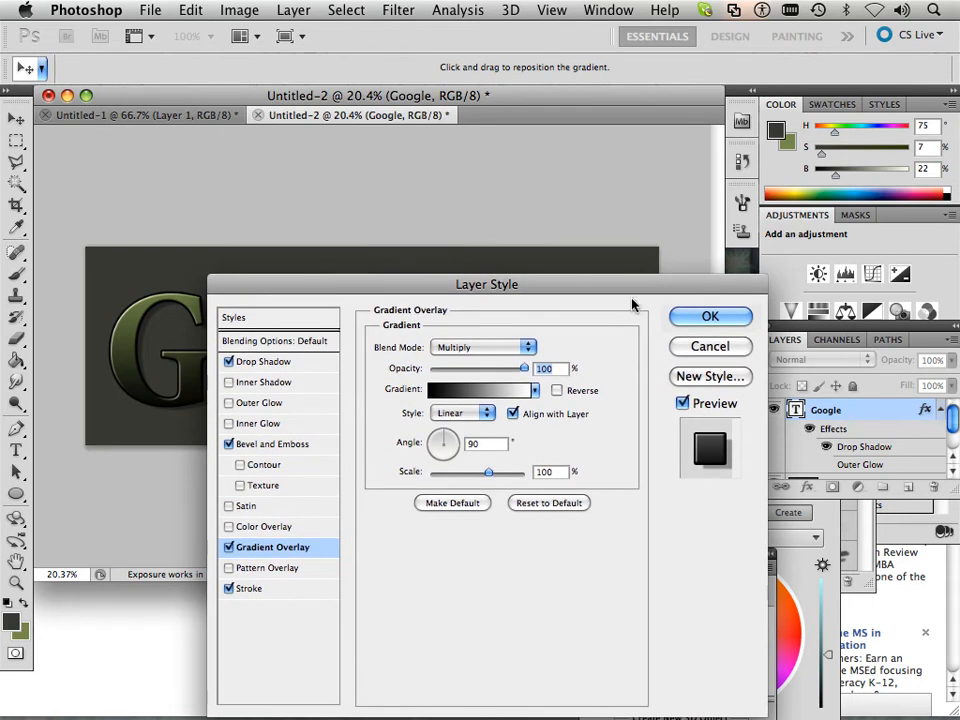
pyautogui.click(709, 315)
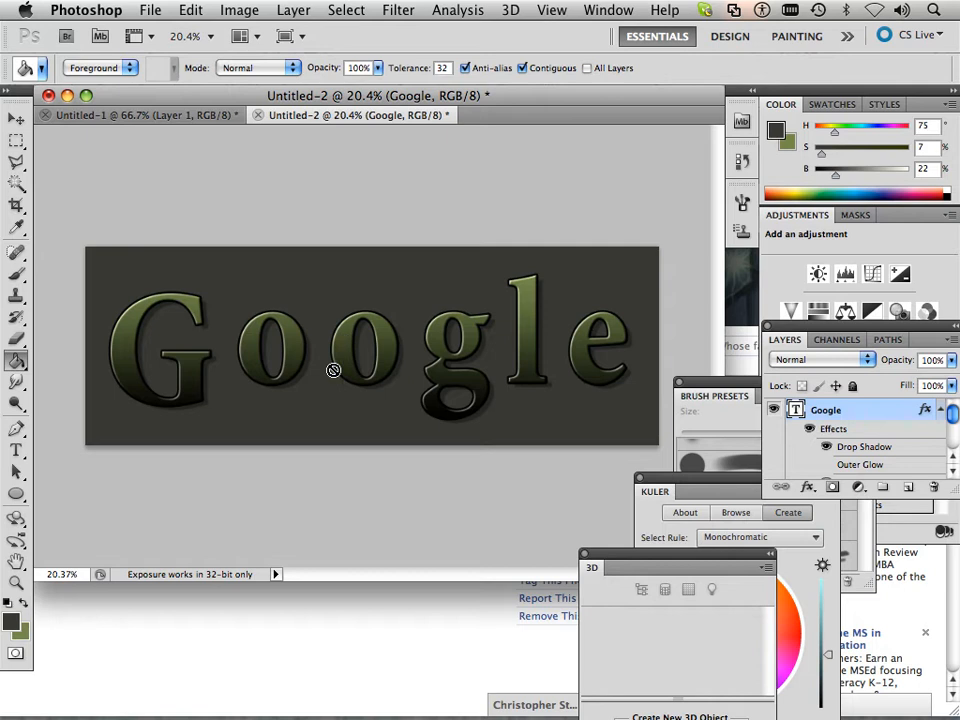
# - Create a new empty layer between the Google text and dark grey Layer 1, and sample a dark green from the lettering as foreground colour
pyautogui.click(908, 488)
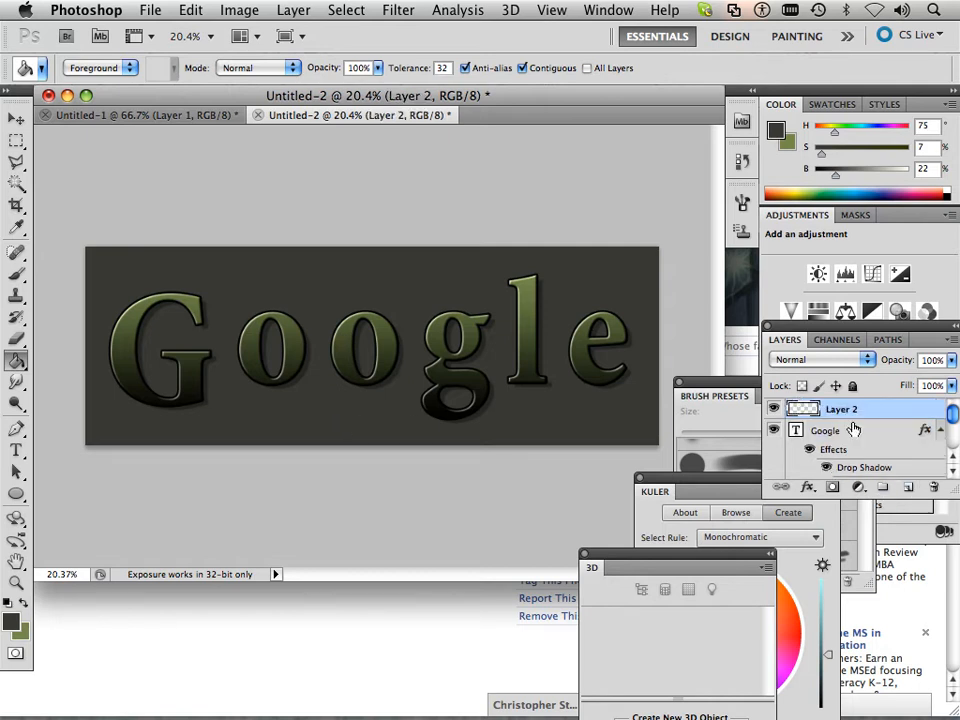
pyautogui.moveTo(860, 410); pyautogui.dragTo(812, 453)
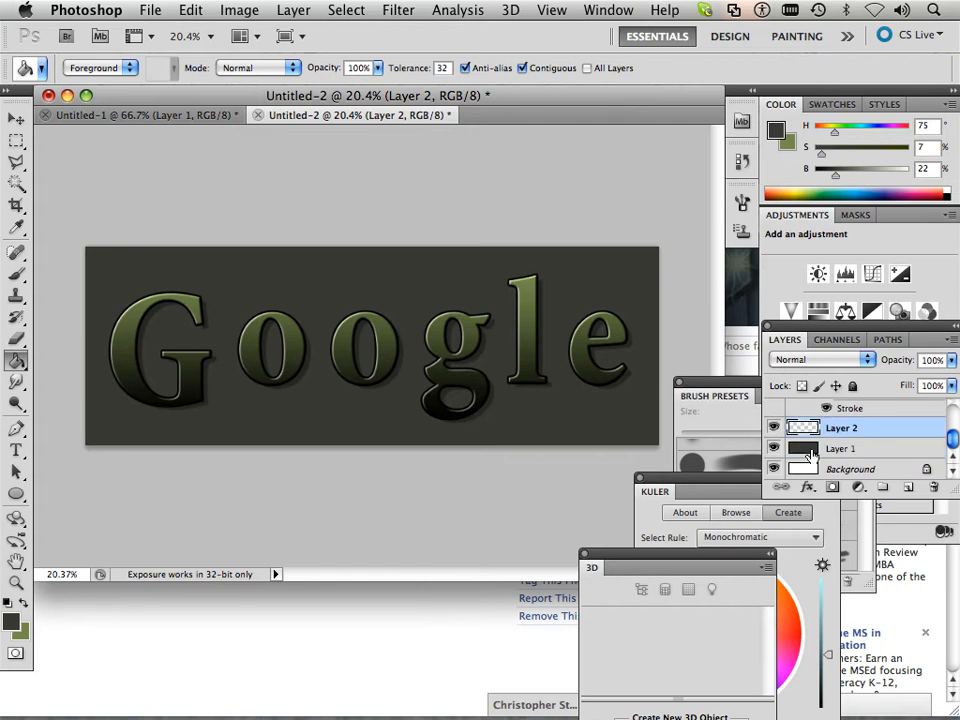
pyautogui.keyDown('alt'); pyautogui.click(297, 322); pyautogui.keyUp('alt')
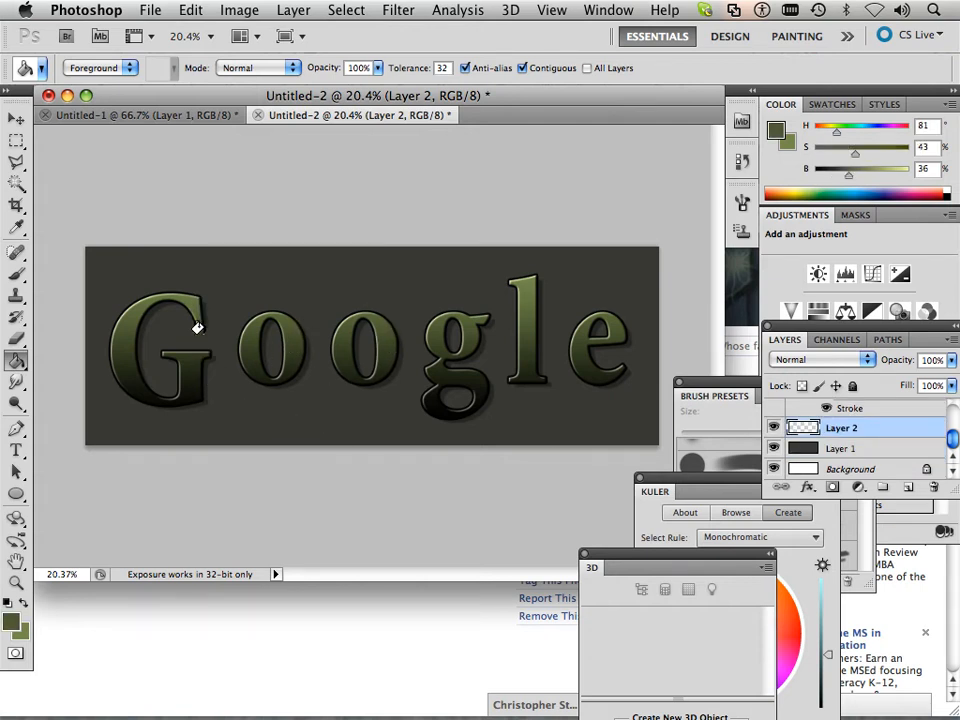
# - Set up the Brush tool with a splatter-shaped tip, enlarged to 900 px, at 9% opacity
pyautogui.click(19, 279)
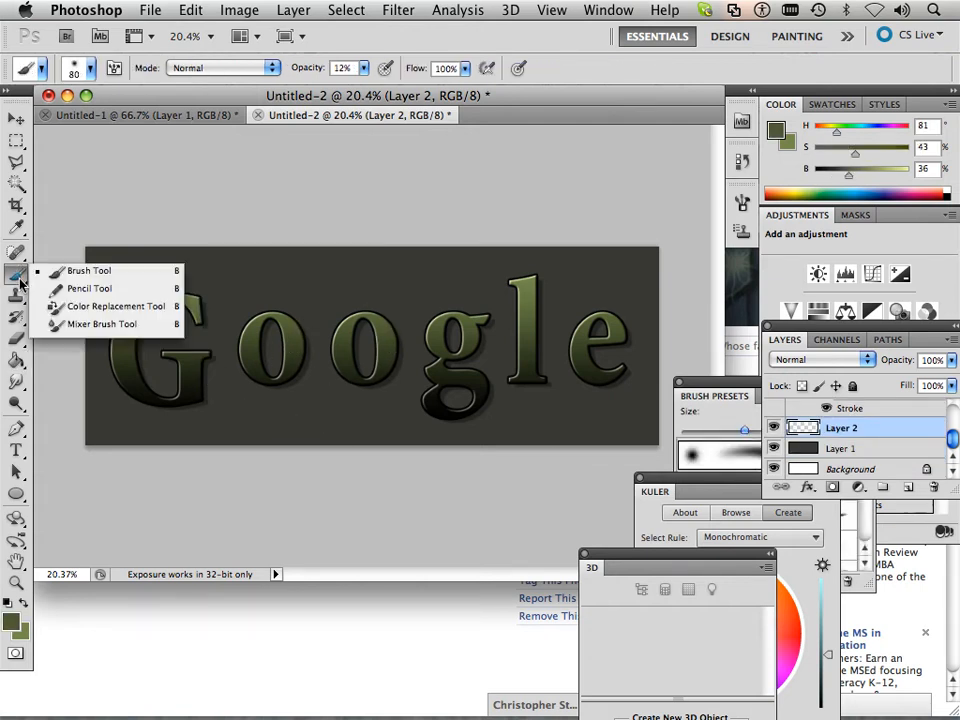
pyautogui.click(90, 68)
pyautogui.click(186, 253)
pyautogui.click(312, 194)
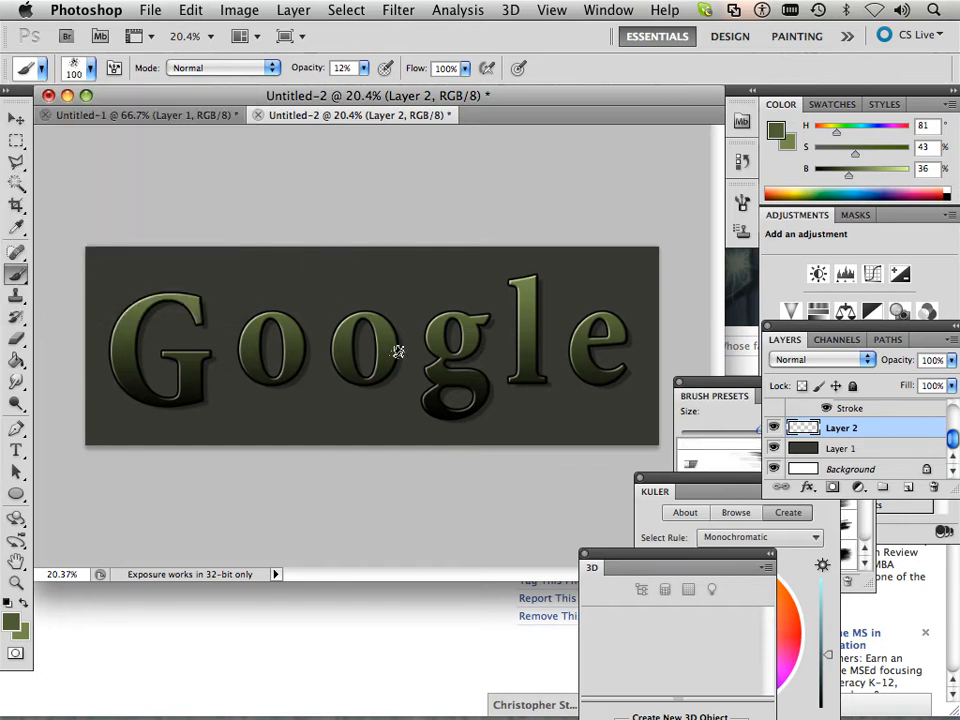
pyautogui.press(']')
pyautogui.press(']')
pyautogui.press(']')
pyautogui.press(']')
pyautogui.press(']')
pyautogui.press(']')
pyautogui.press(']')
pyautogui.press(']')
pyautogui.press(']')
pyautogui.press(']')
pyautogui.press(']')
pyautogui.press(']')
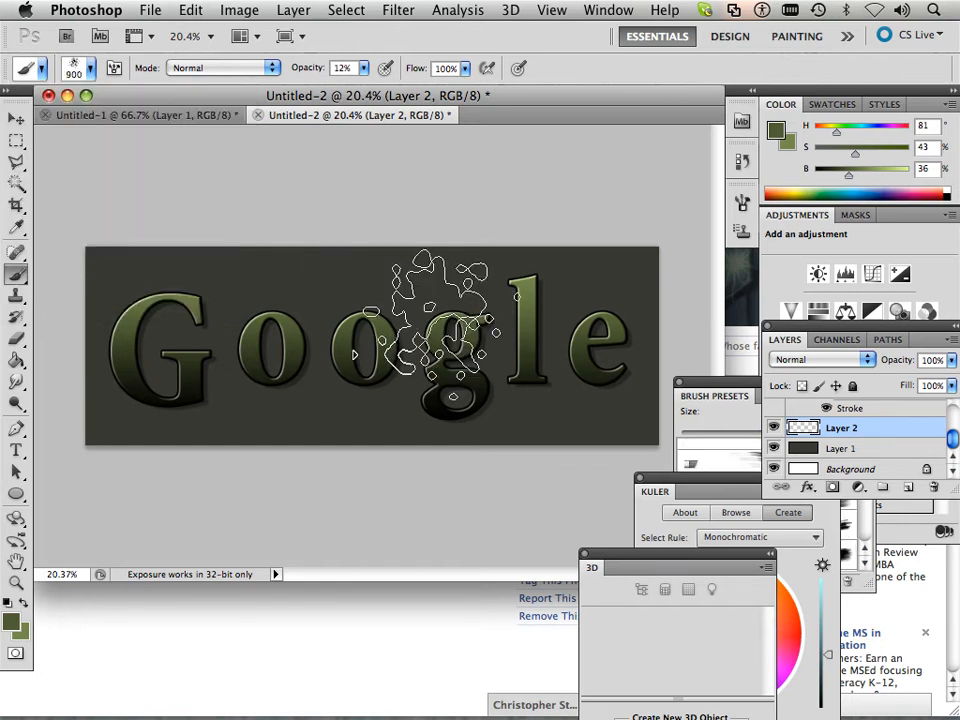
pyautogui.click(365, 70)
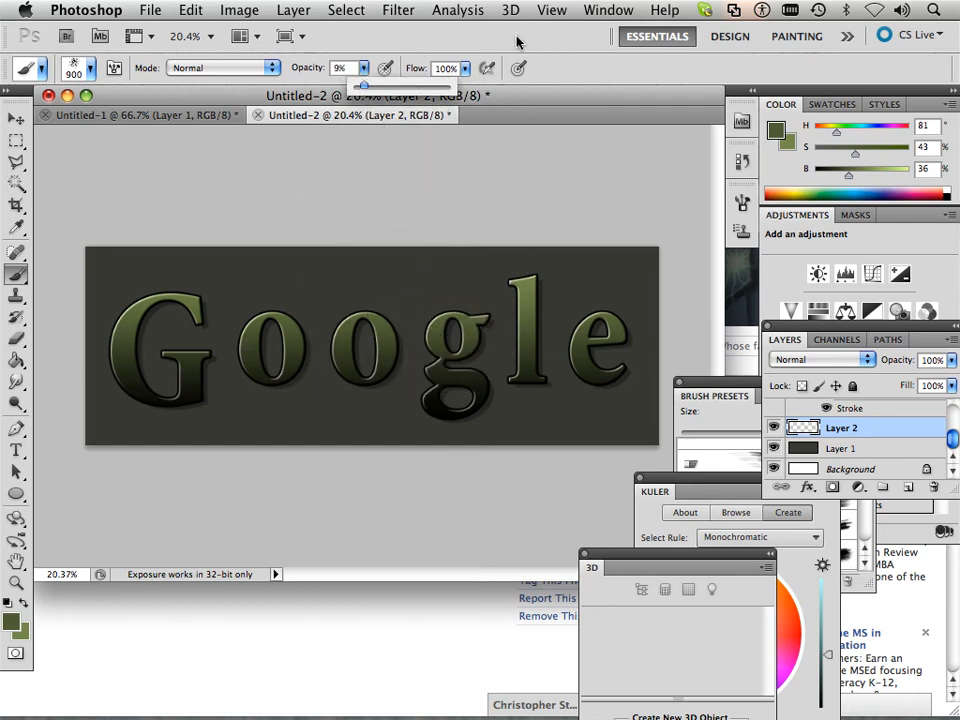
# - Turn on Scattering for the splatter brush and set its scatter amount to 112%
pyautogui.click(596, 12)
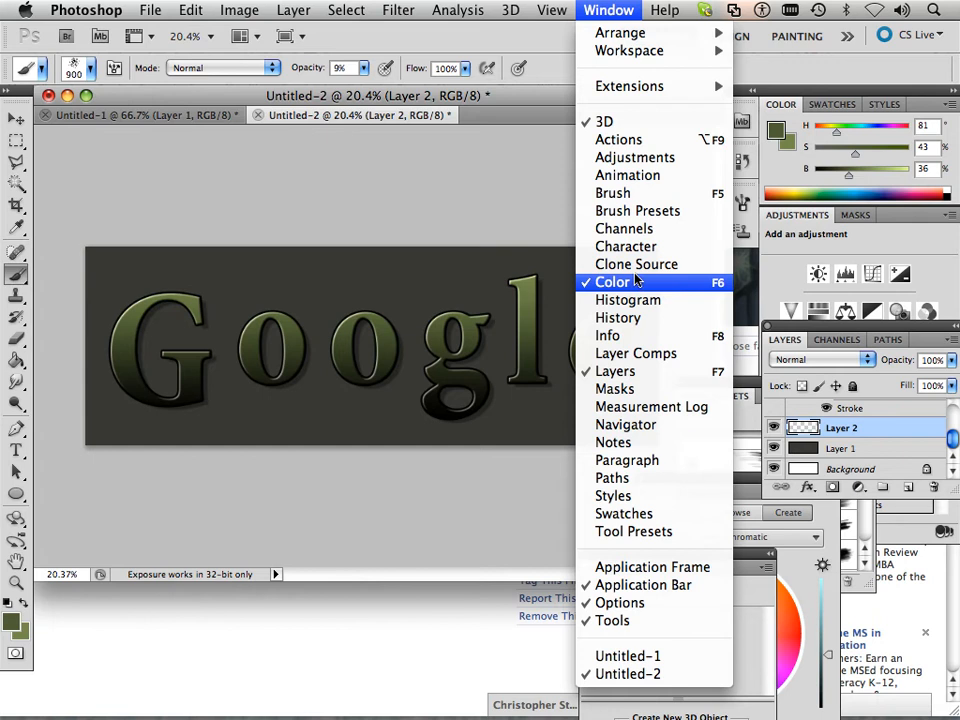
pyautogui.click(624, 196)
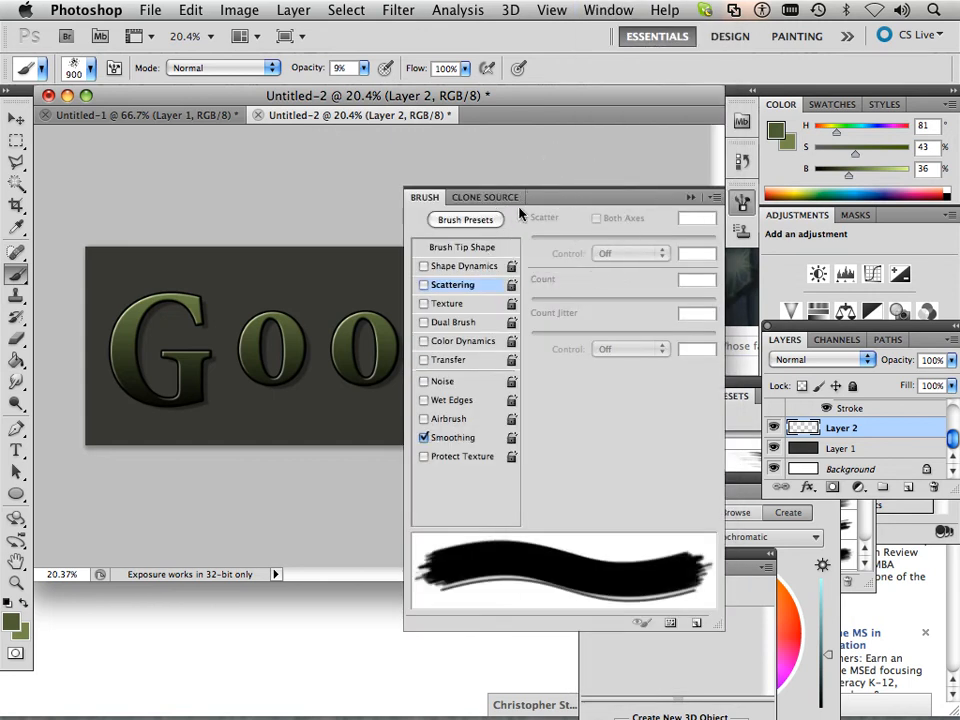
pyautogui.moveTo(574, 194); pyautogui.dragTo(689, 128)
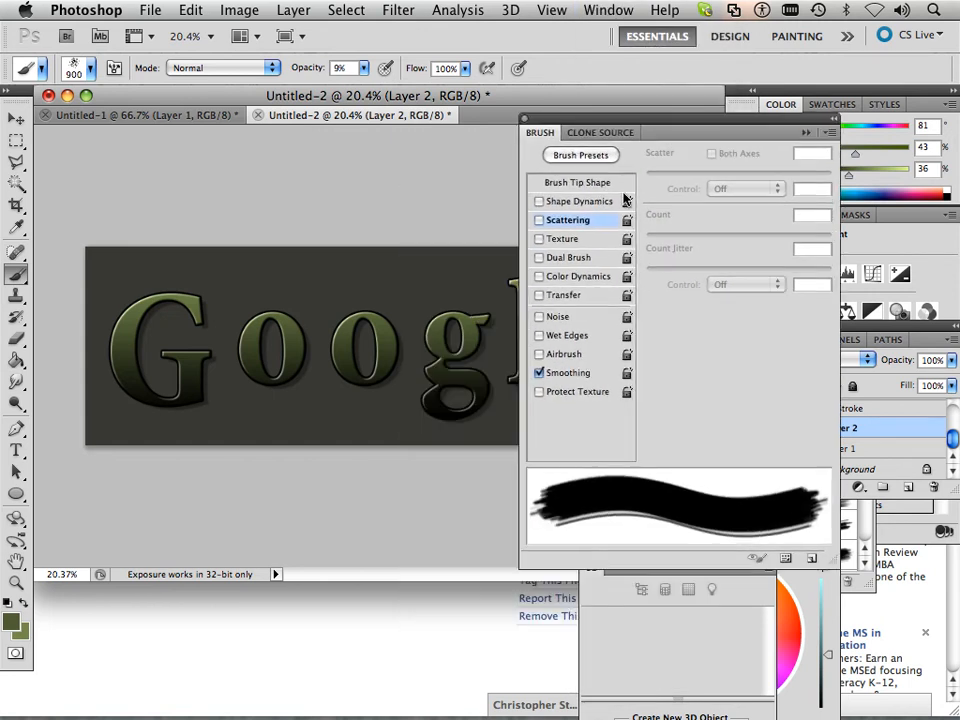
pyautogui.click(540, 221)
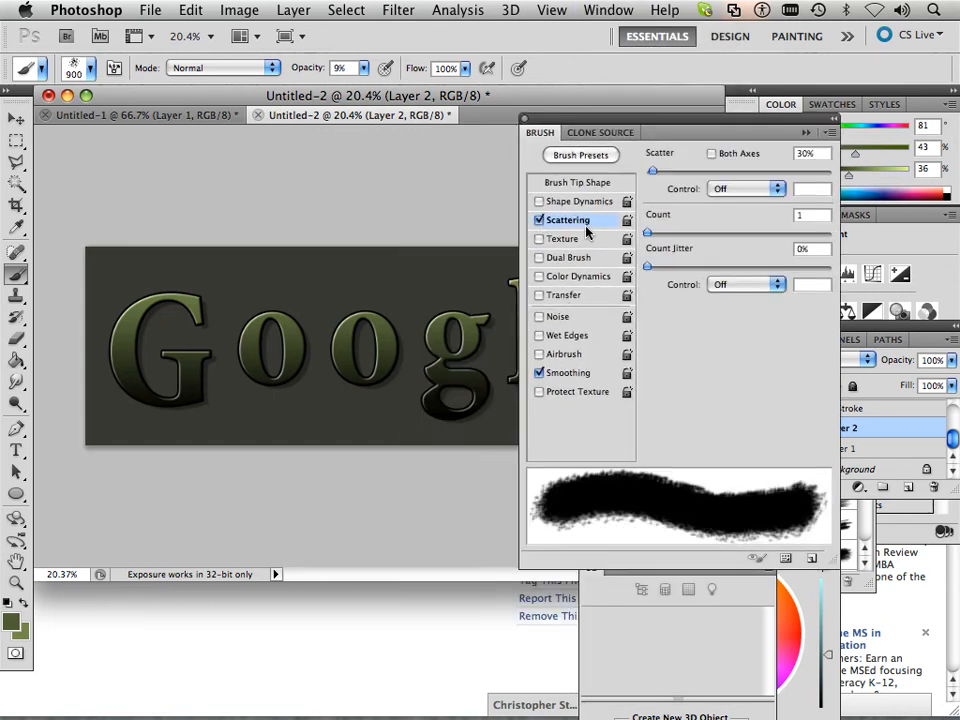
pyautogui.moveTo(653, 171); pyautogui.dragTo(668, 176)
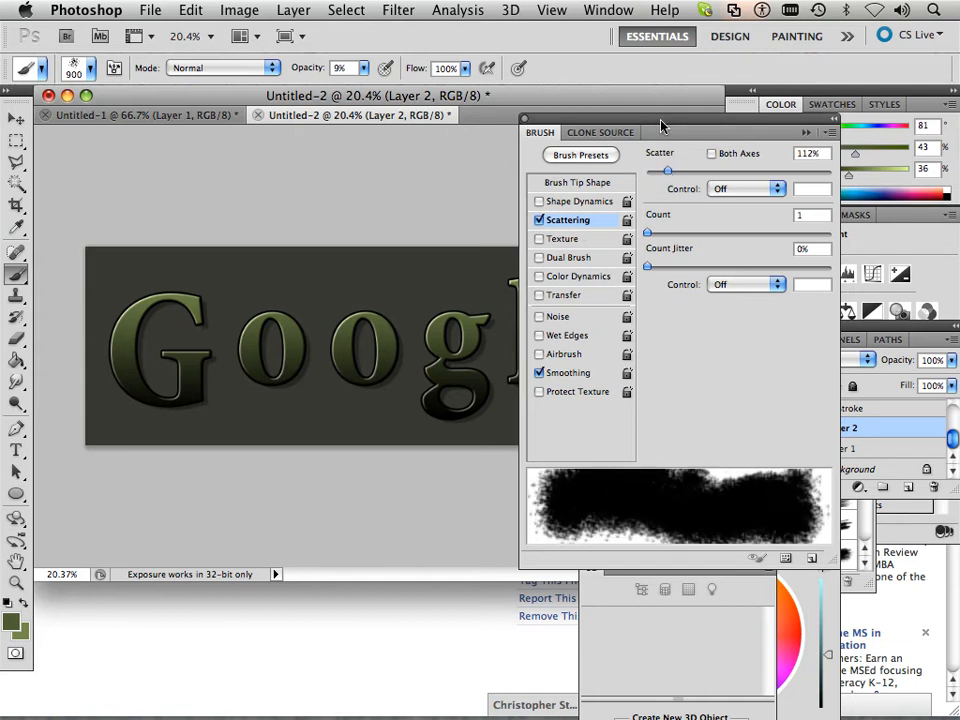
pyautogui.moveTo(660, 121)
pyautogui.mouseDown()
pyautogui.moveTo(724, 226)
pyautogui.moveTo(777, 386)
pyautogui.mouseUp()
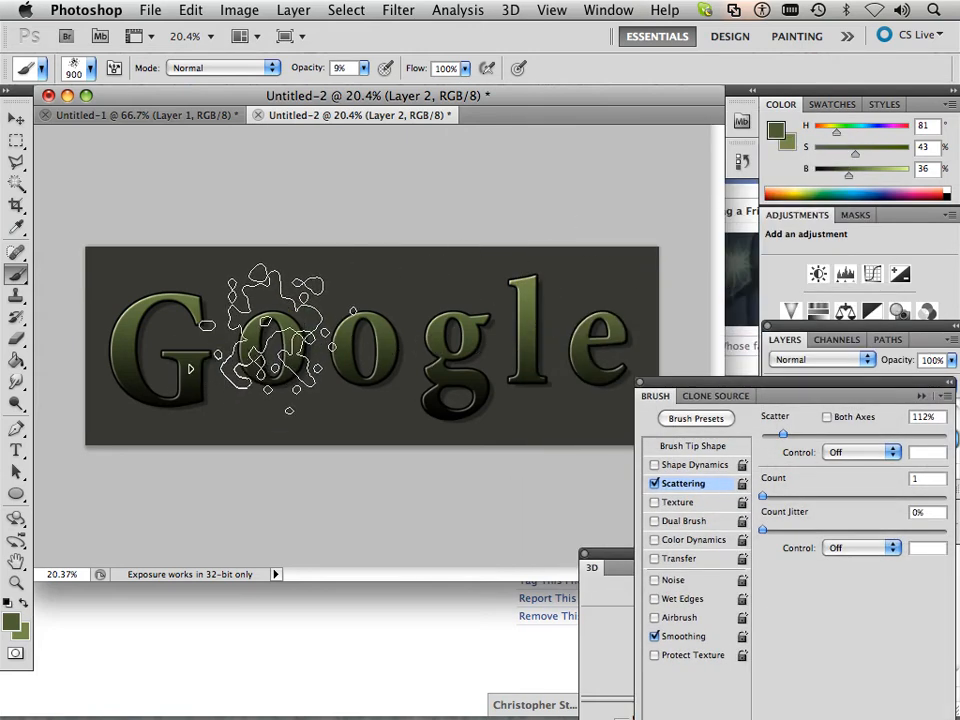
# - Sample a dark green from the first letter o as the foreground colour and raise the brush opacity to 73%
pyautogui.keyDown('alt'); pyautogui.click(297, 321); pyautogui.keyUp('alt')
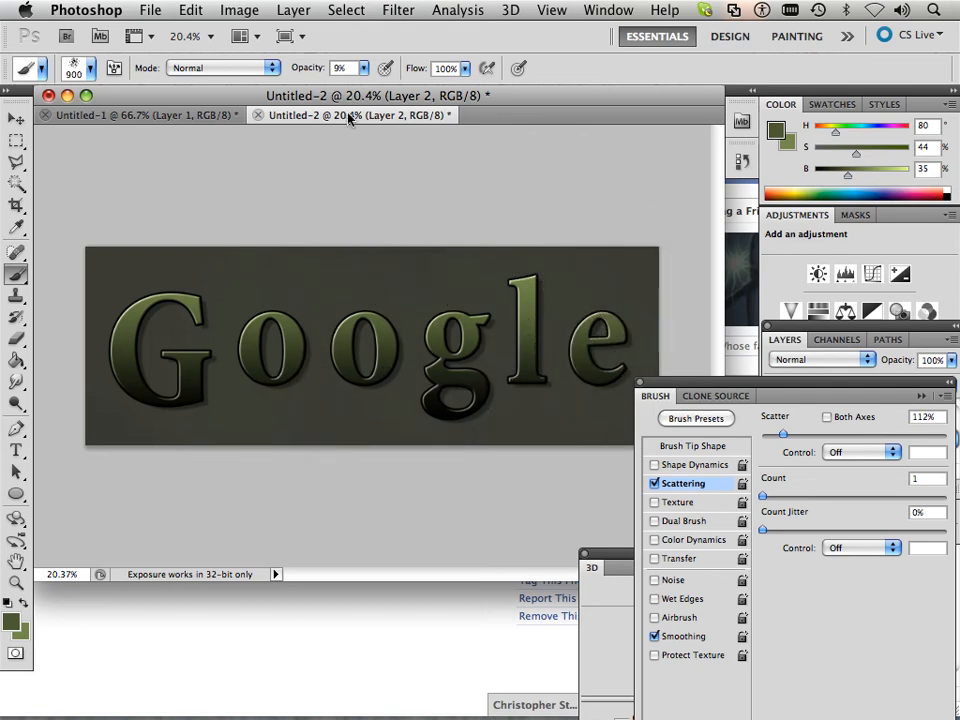
pyautogui.click(364, 68)
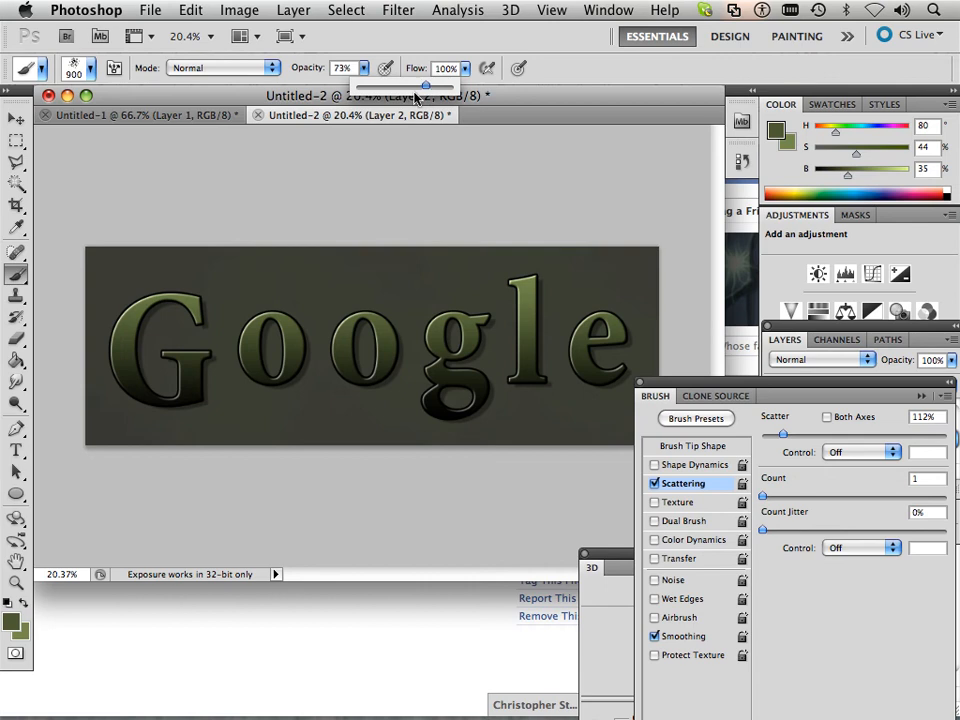
# - Try painting dark green splatter strokes at 73% opacity across the background behind the lettering, and undo them
pyautogui.moveTo(150, 345); pyautogui.dragTo(178, 382)
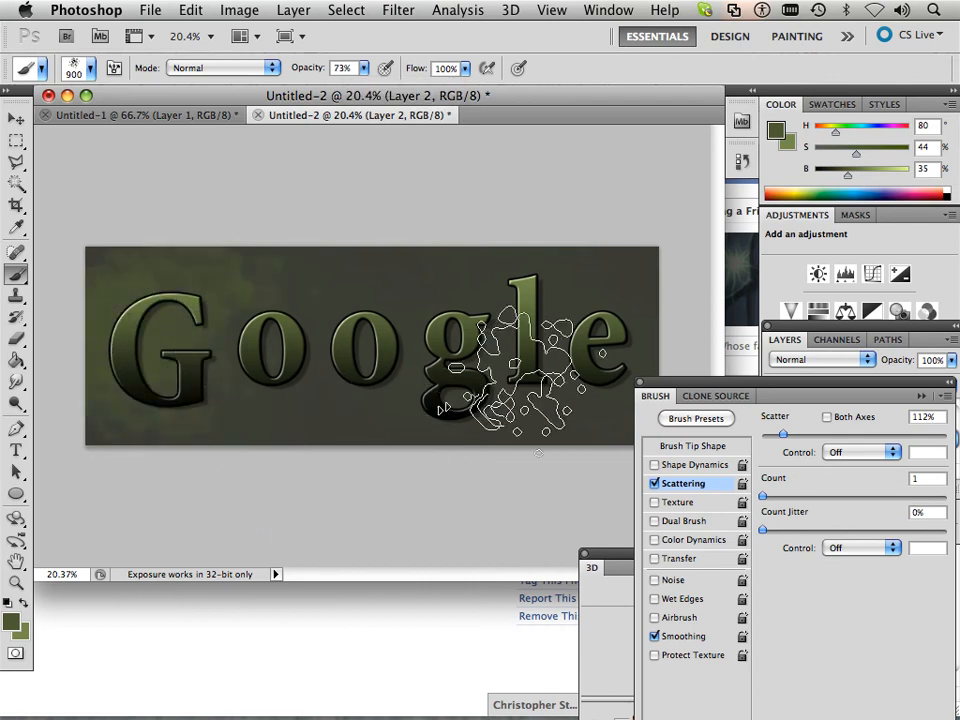
pyautogui.moveTo(563, 392); pyautogui.dragTo(535, 432)
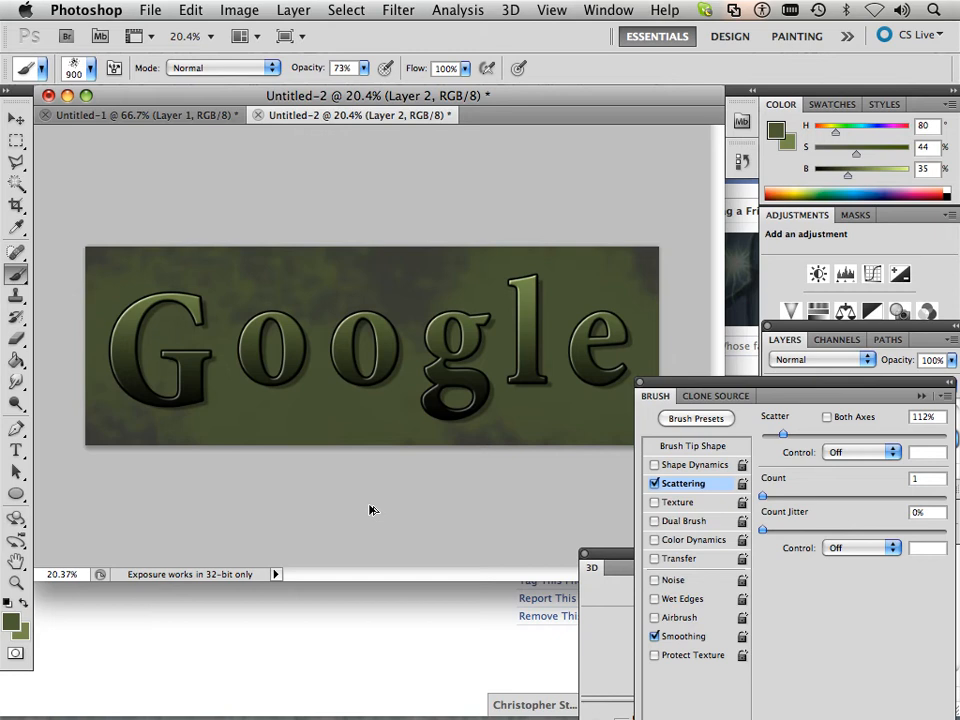
pyautogui.hotkey('ctrl', 'alt', 'z')
pyautogui.hotkey('ctrl', 'alt', 'z')
pyautogui.hotkey('ctrl', 'alt', 'z')
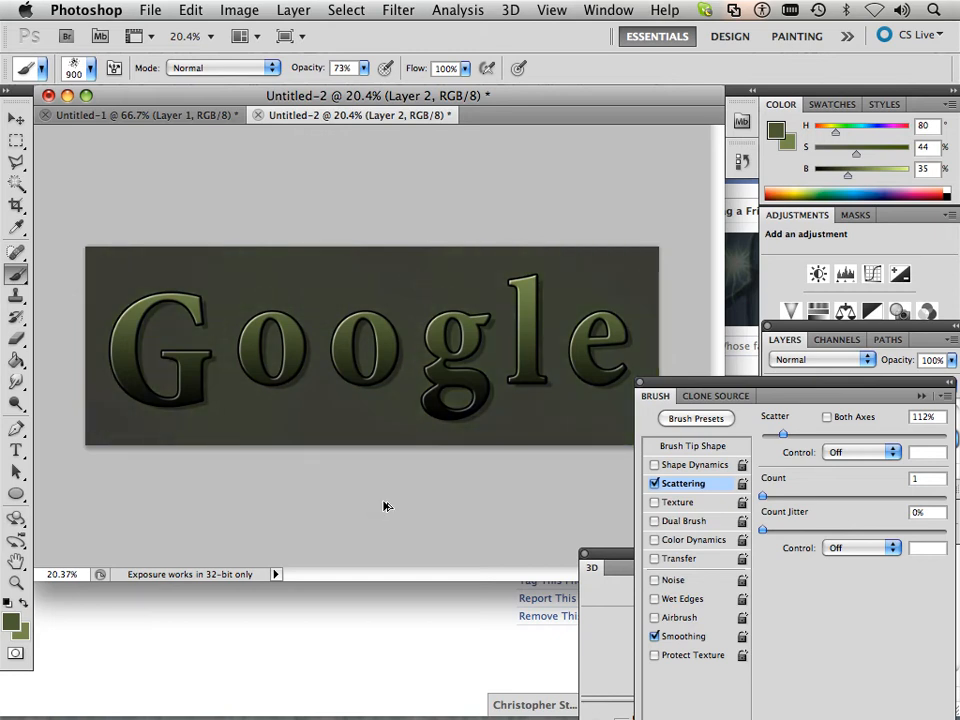
# - Enable Color Dynamics with 70% foreground/background jitter and paint mottled green splatter texture over the whole canvas on Layer 2
pyautogui.moveTo(720, 384)
pyautogui.mouseDown()
pyautogui.moveTo(652, 342)
pyautogui.moveTo(576, 201)
pyautogui.mouseUp()
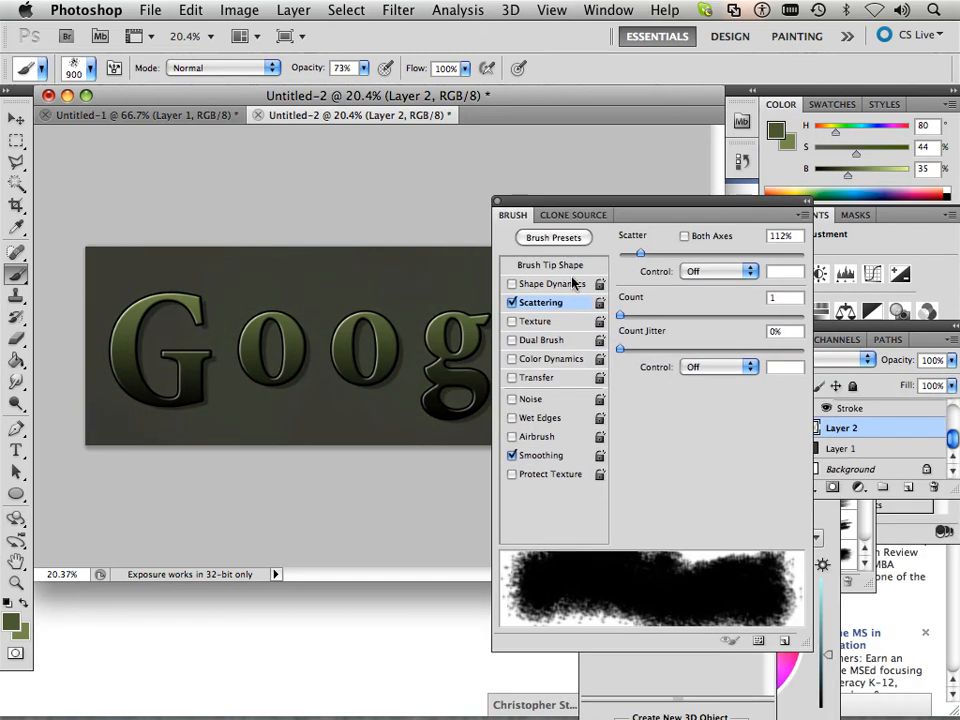
pyautogui.click(547, 362)
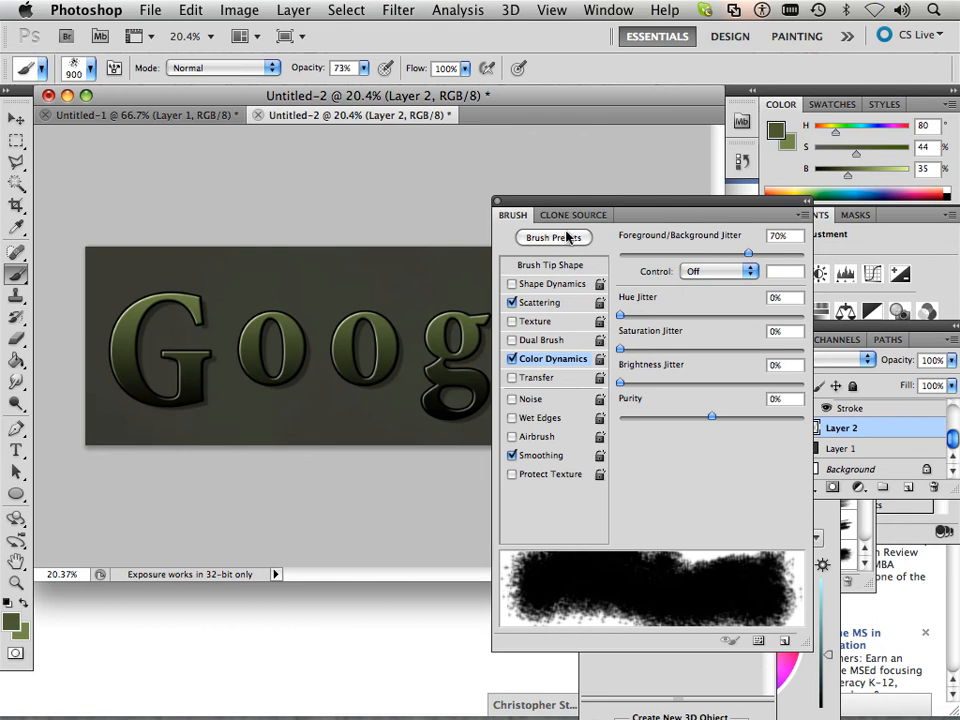
pyautogui.click(353, 203)
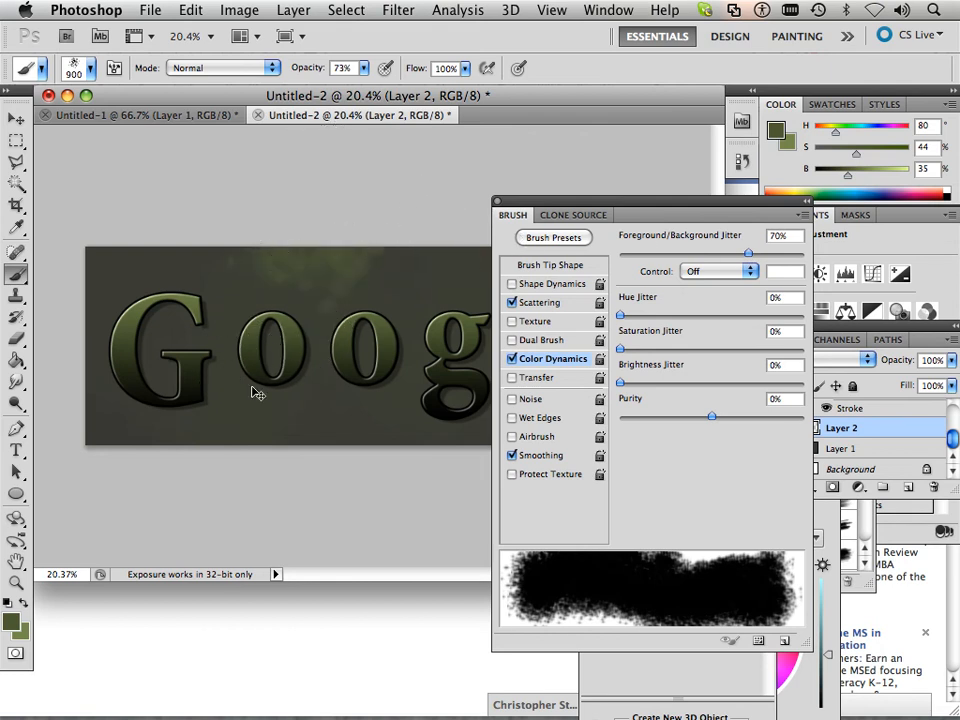
pyautogui.moveTo(258, 393)
pyautogui.mouseDown()
pyautogui.moveTo(155, 405)
pyautogui.moveTo(170, 305)
pyautogui.moveTo(260, 405)
pyautogui.moveTo(333, 420)
pyautogui.mouseUp()
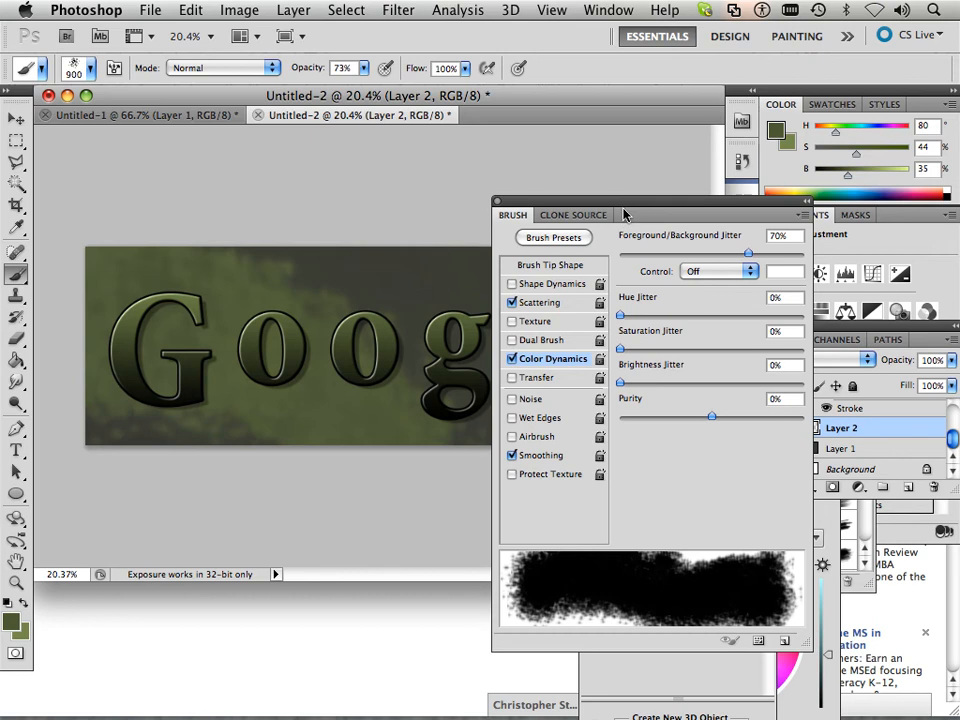
pyautogui.moveTo(624, 214); pyautogui.dragTo(806, 226)
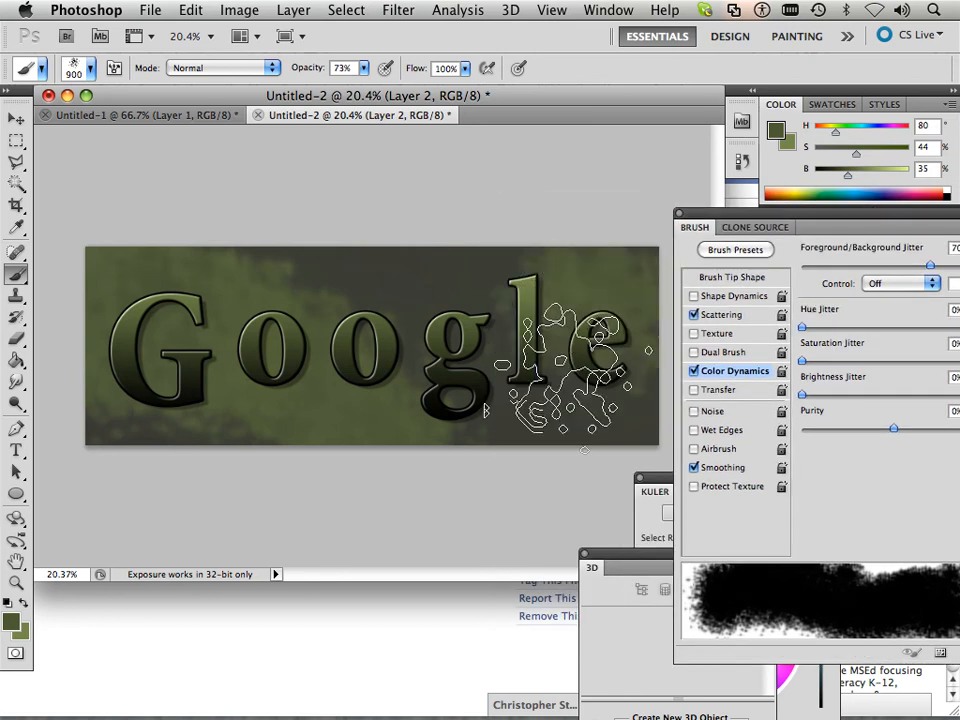
pyautogui.moveTo(565, 375)
pyautogui.mouseDown()
pyautogui.moveTo(543, 443)
pyautogui.moveTo(448, 378)
pyautogui.moveTo(415, 314)
pyautogui.moveTo(412, 403)
pyautogui.moveTo(486, 465)
pyautogui.moveTo(562, 440)
pyautogui.moveTo(390, 463)
pyautogui.mouseUp()
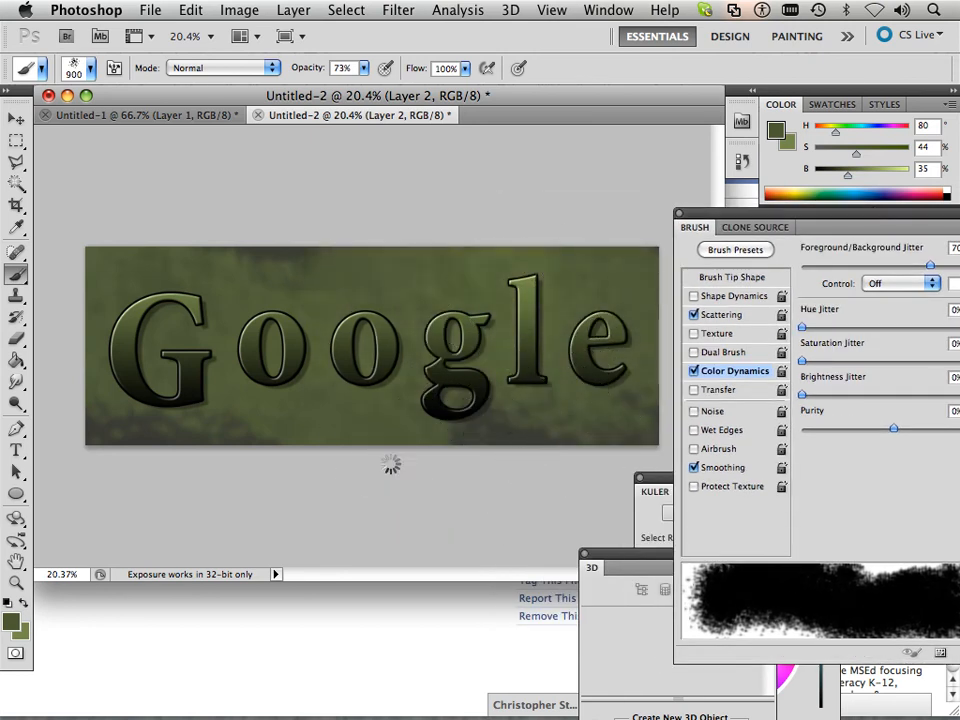
pyautogui.click(180, 430)
pyautogui.moveTo(817, 214)
pyautogui.mouseDown()
pyautogui.moveTo(601, 554)
pyautogui.moveTo(401, 554)
pyautogui.mouseUp()
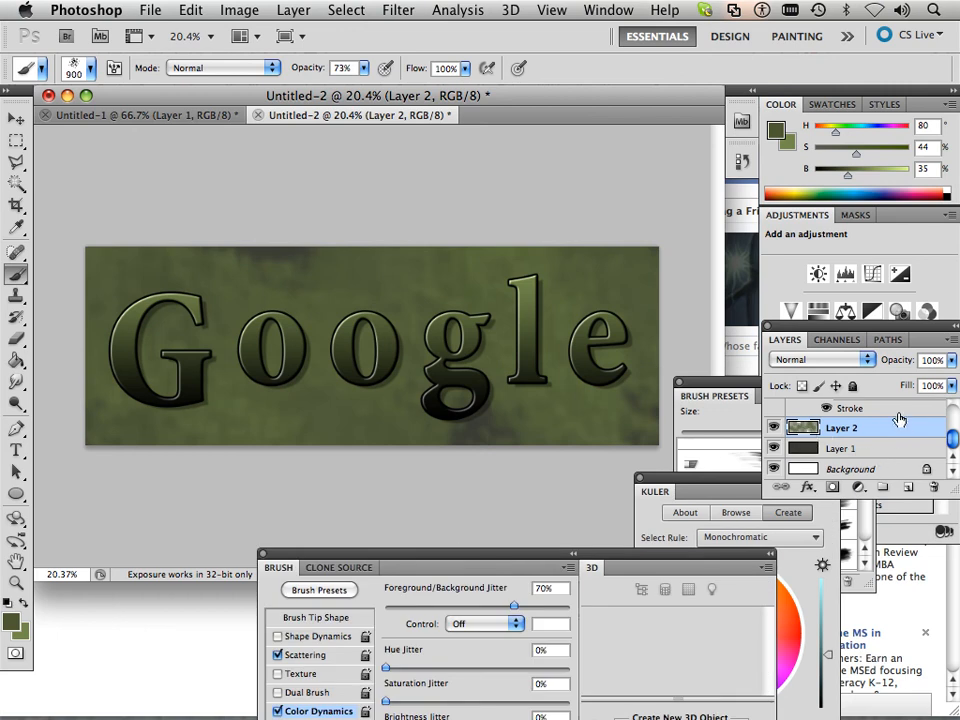
# - Reduce Layer 2's opacity to 30% and set its blending mode to Multiply
pyautogui.click(951, 360)
pyautogui.moveTo(921, 386); pyautogui.dragTo(876, 384)
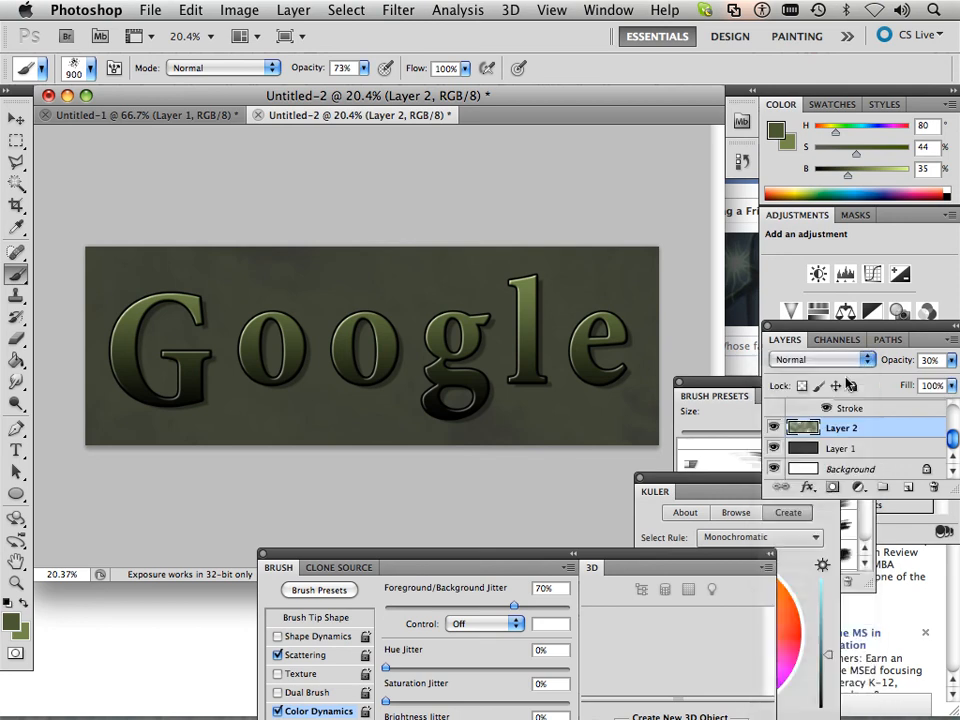
pyautogui.click(820, 359)
pyautogui.click(830, 408)
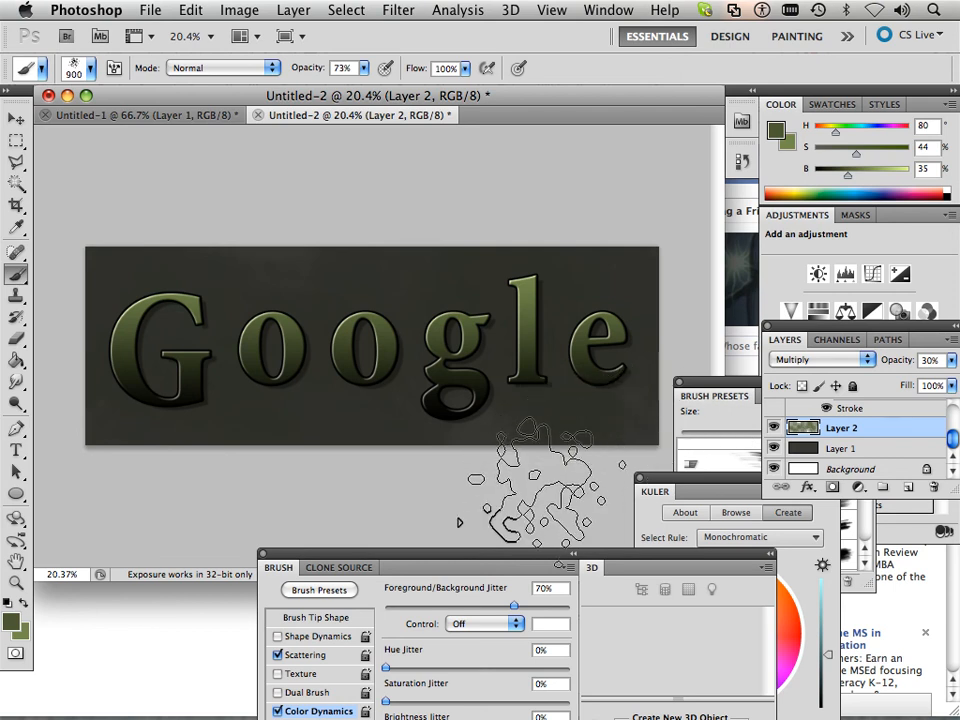
# - Switch to the Untitled-1 Necromancy banner and shrink the brush to 20 px
pyautogui.click(146, 115)
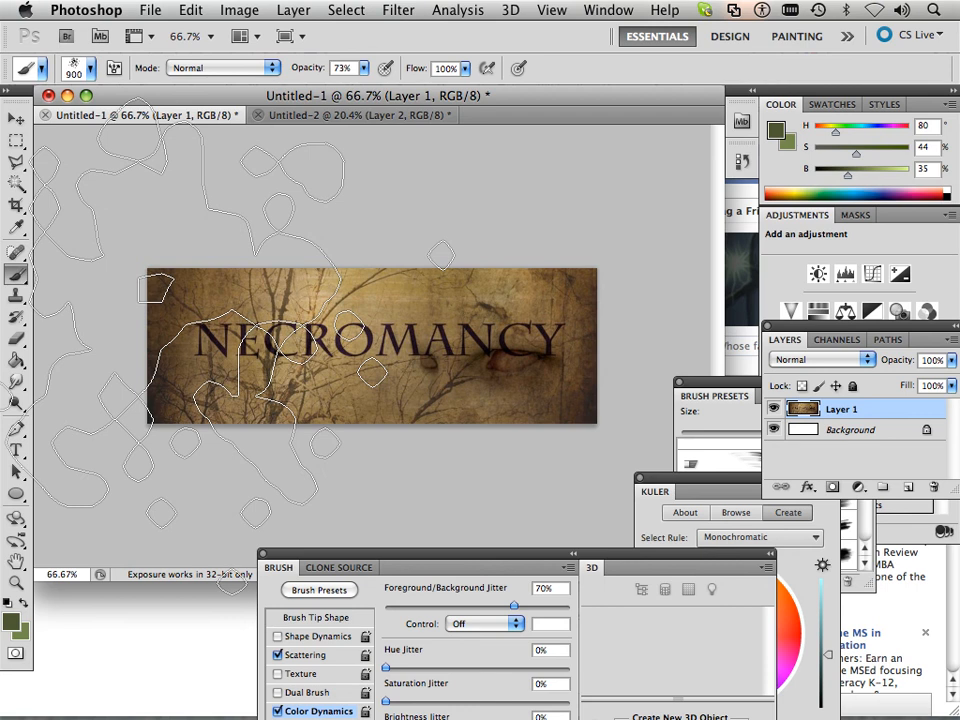
pyautogui.scroll(3, 350, 372)
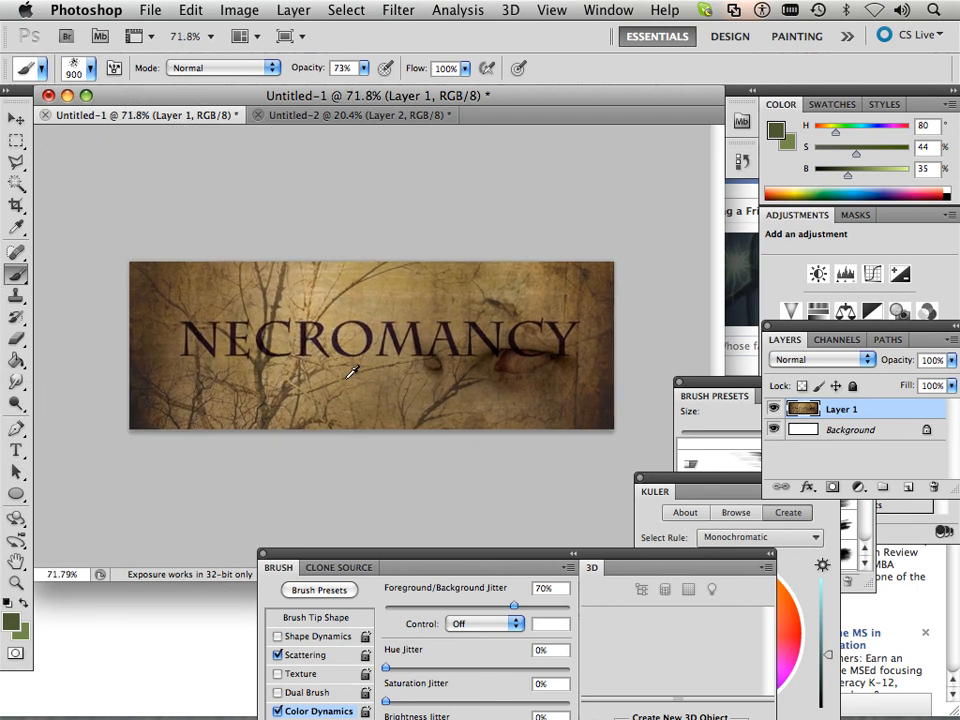
pyautogui.scroll(1, 350, 372)
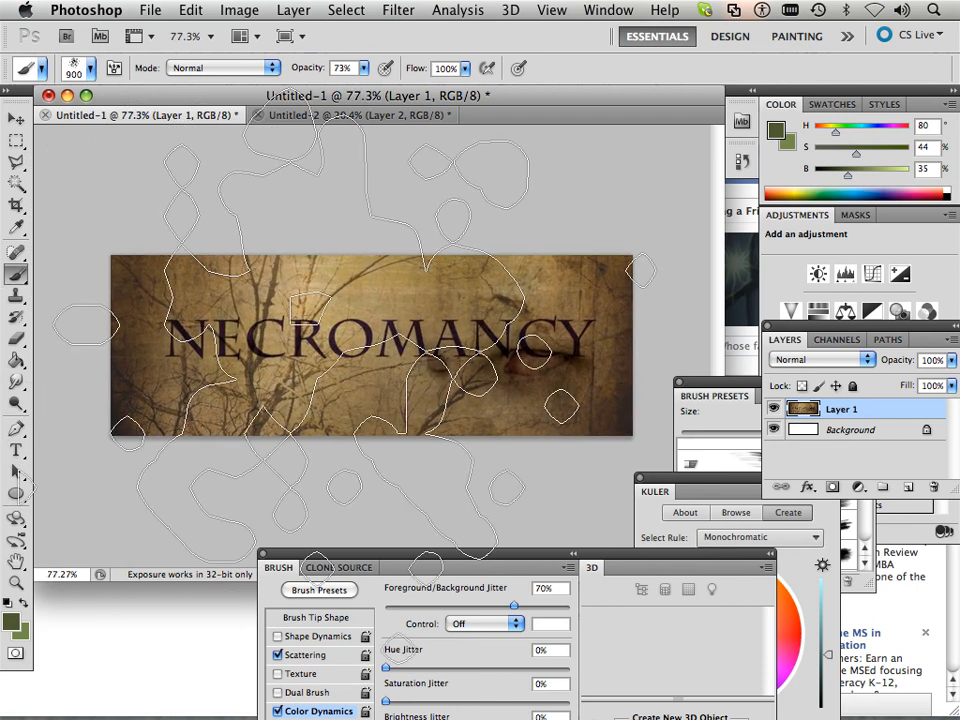
pyautogui.press('[')
pyautogui.press('[')
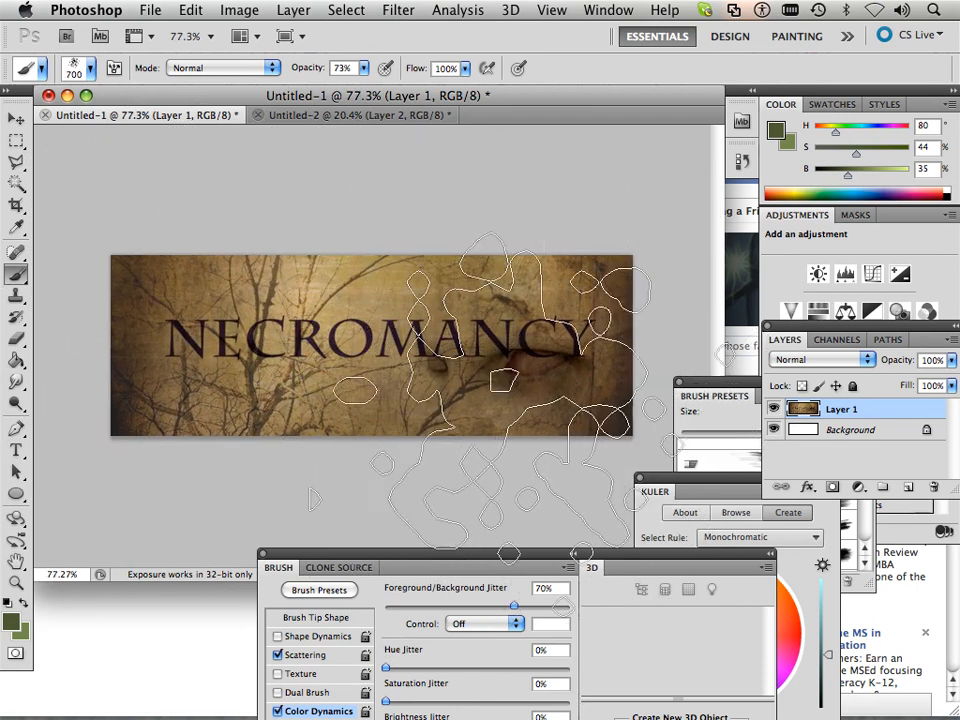
pyautogui.press('[')
pyautogui.press('[')
pyautogui.press('[')
pyautogui.press('[')
pyautogui.press('[')
pyautogui.press('[')
pyautogui.press('[')
pyautogui.press('[')
pyautogui.press('[')
pyautogui.press('[')
pyautogui.press('[')
pyautogui.press('[')
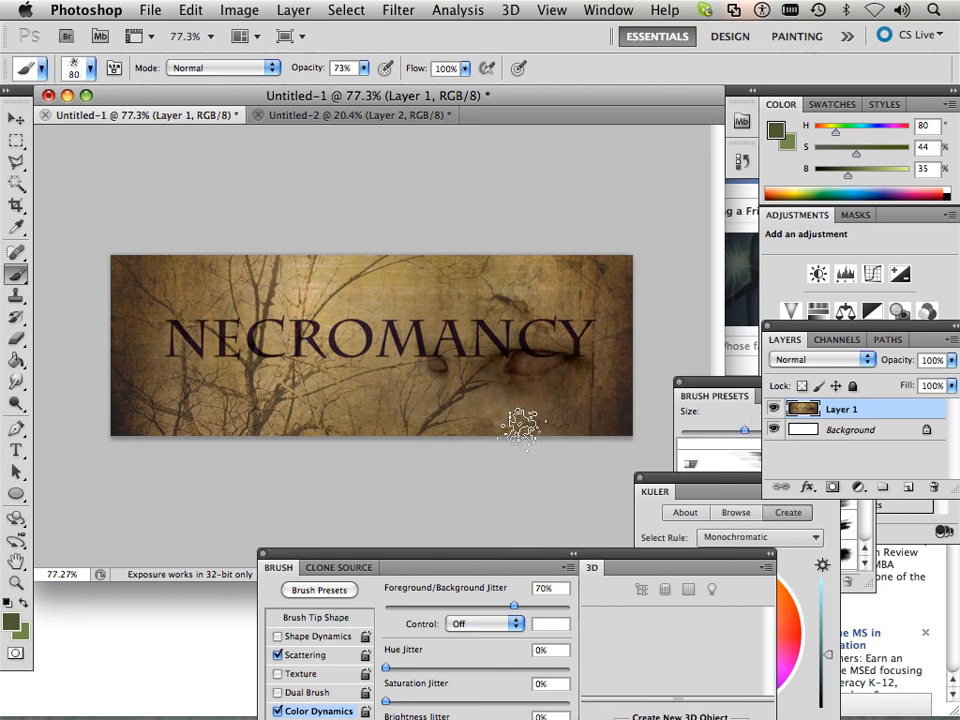
pyautogui.press('[')
pyautogui.press('[')
pyautogui.press('[')
pyautogui.press('[')
pyautogui.press('[')
pyautogui.press('[')
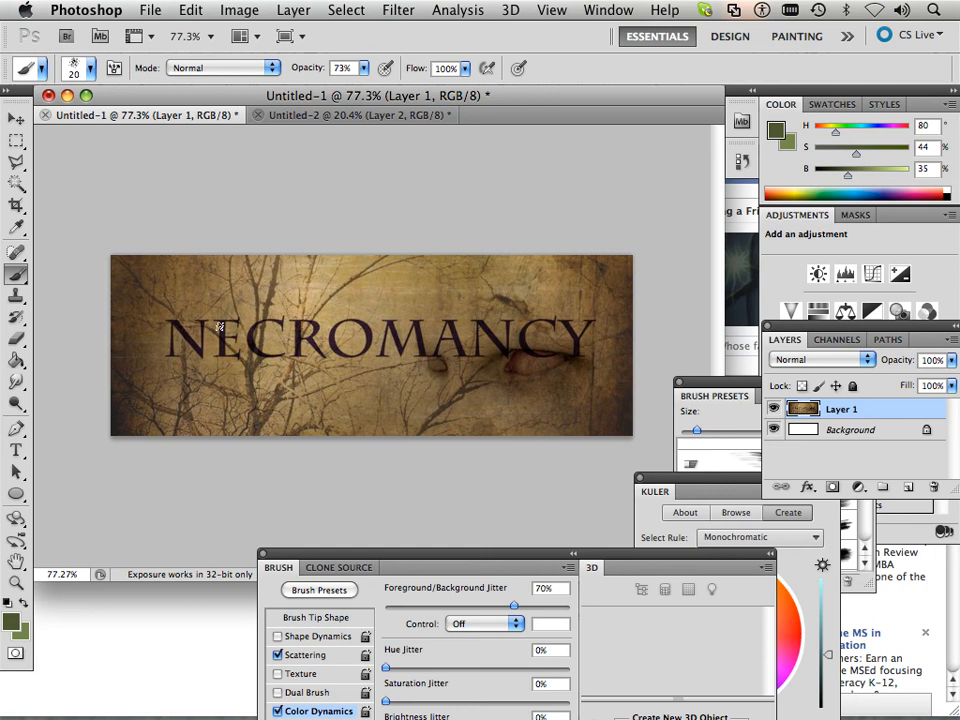
# - Compare the Google logo's background with the Necromancy banner by switching between the two documents
pyautogui.click(320, 115)
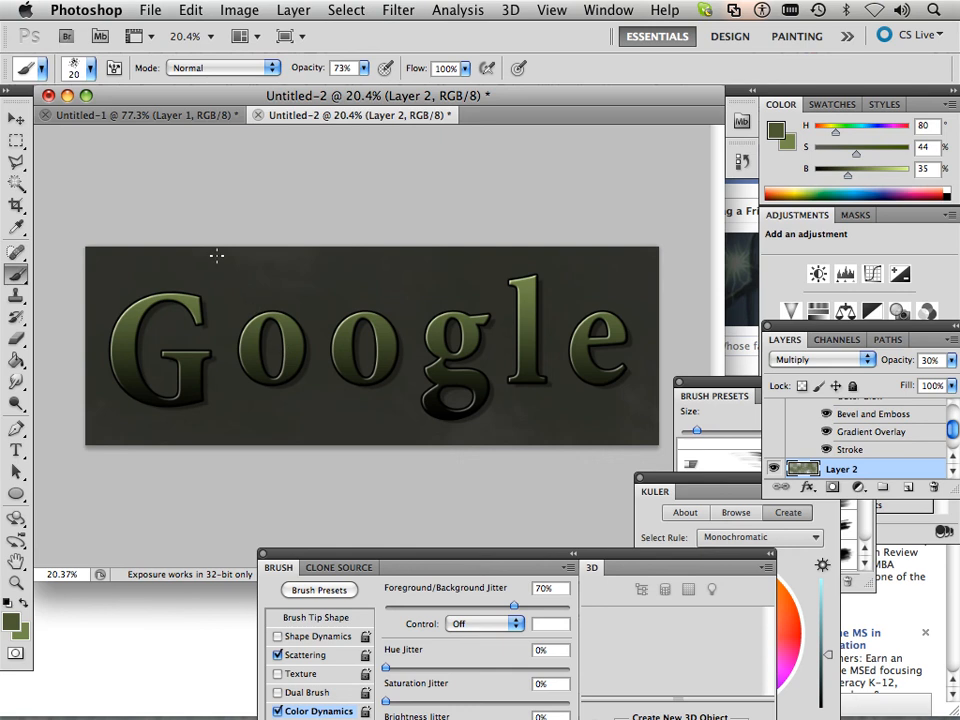
pyautogui.click(160, 115)
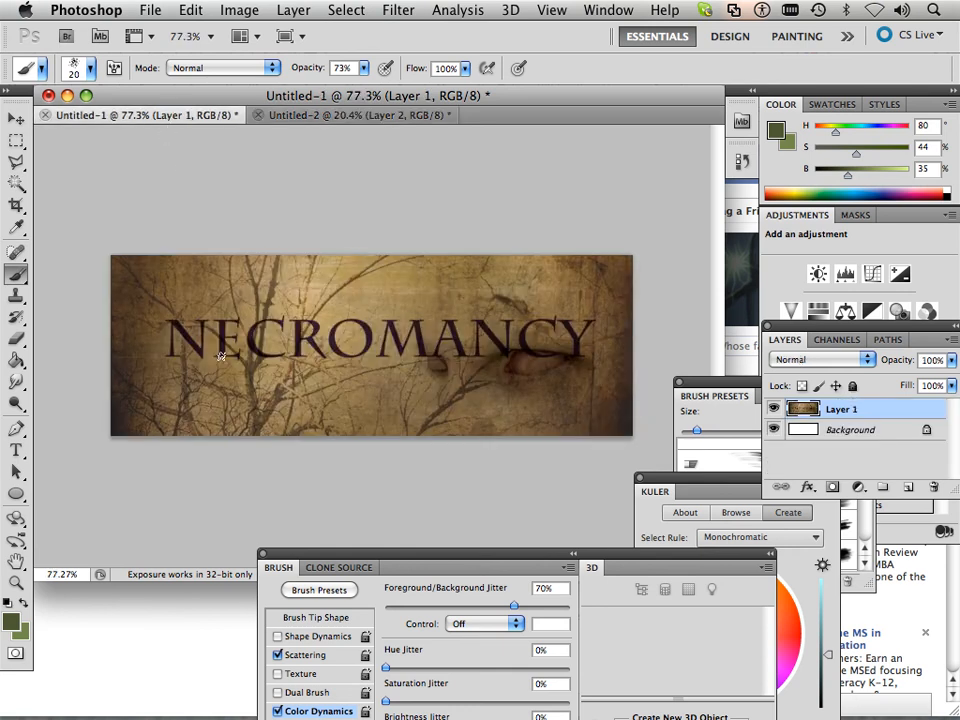